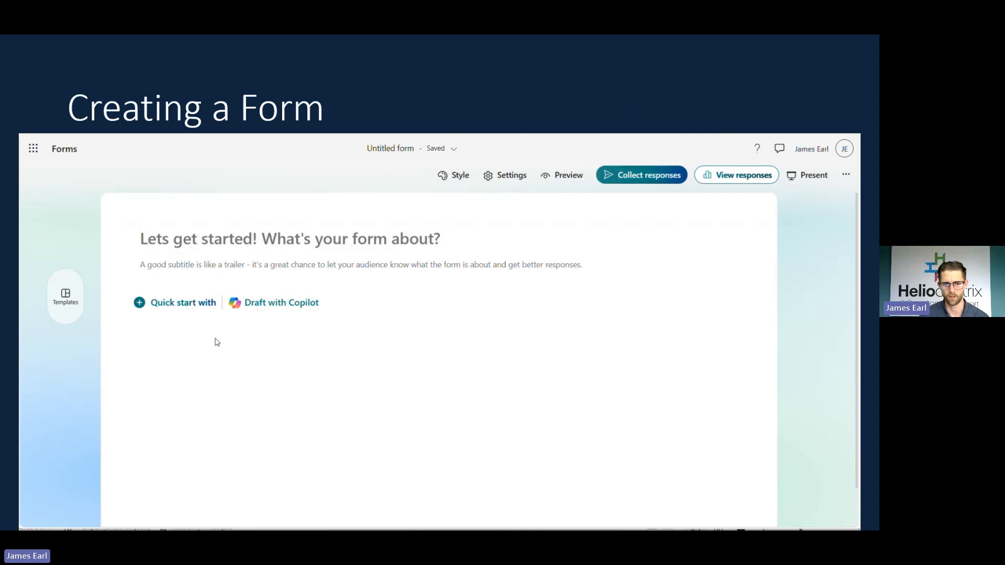
Name the form 'New Client Form' and display the question-type tiles.
{"action": "left_click", "coordinate": [260, 249]}
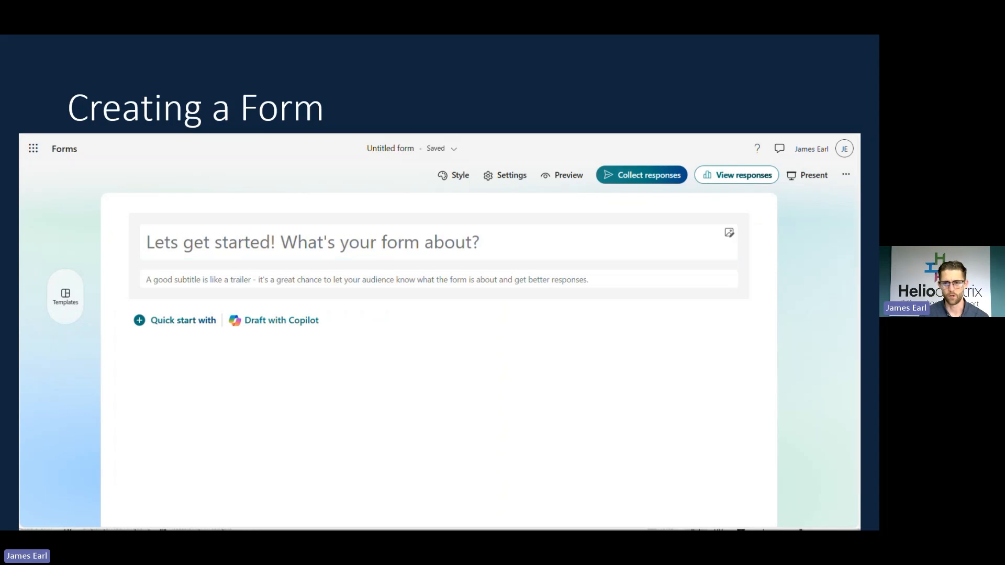
{"action": "type", "text": "New Client"}
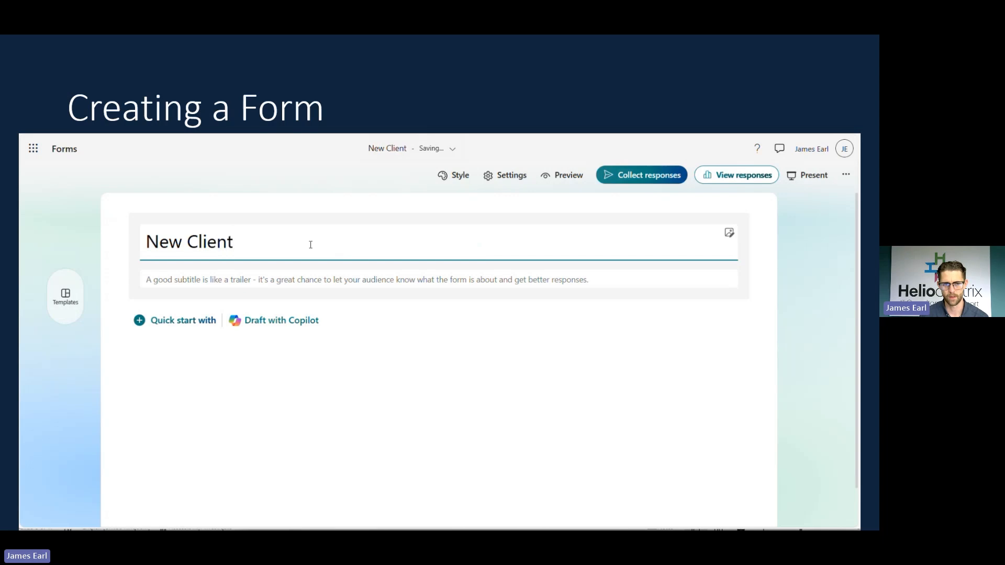
{"action": "type", "text": " Form"}
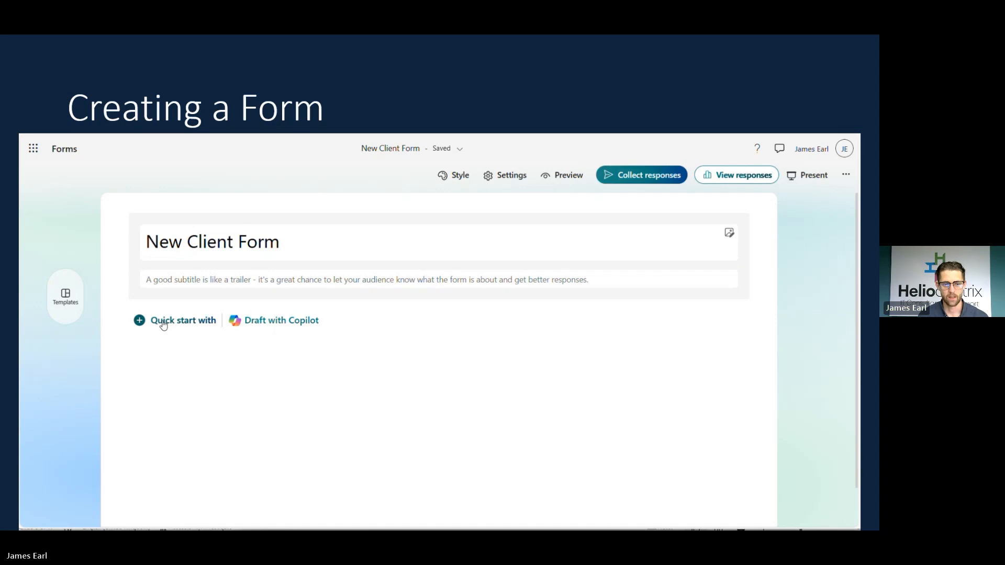
{"action": "left_click", "coordinate": [182, 325]}
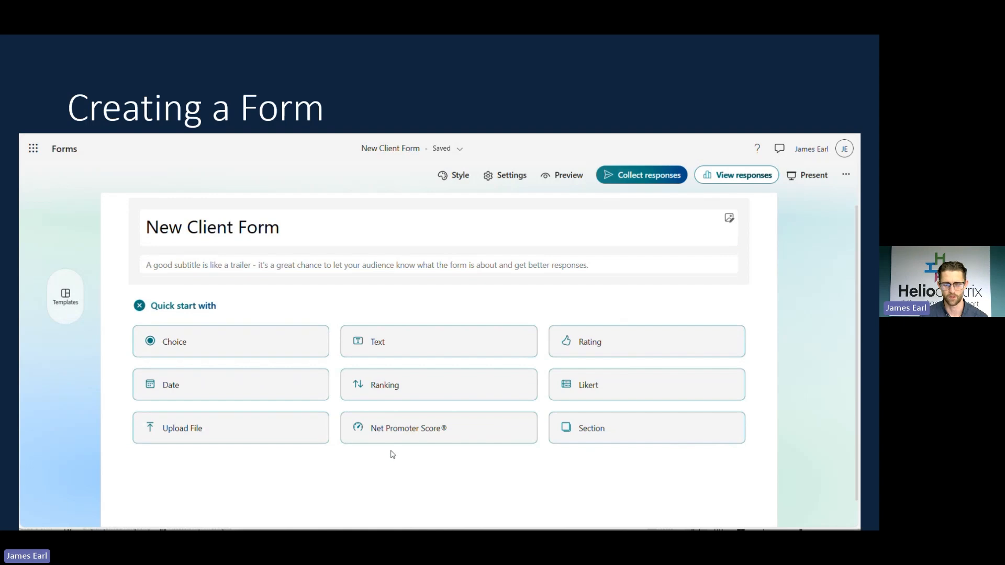
Add 'Client Name' as question 1, a required short-answer text question.
{"action": "left_click", "coordinate": [403, 340]}
{"action": "type", "text": "C"}
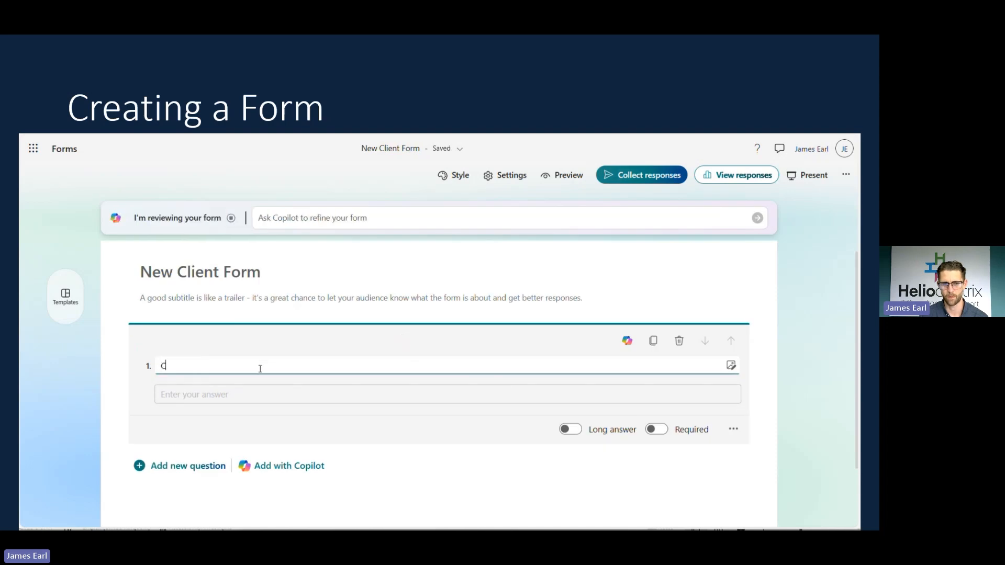
{"action": "type", "text": "lient"}
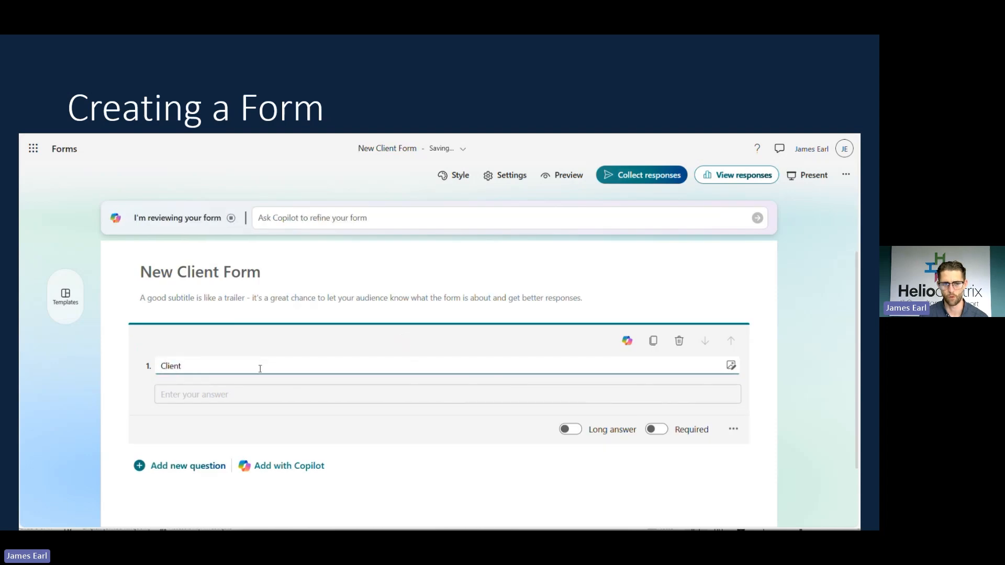
{"action": "type", "text": " Name"}
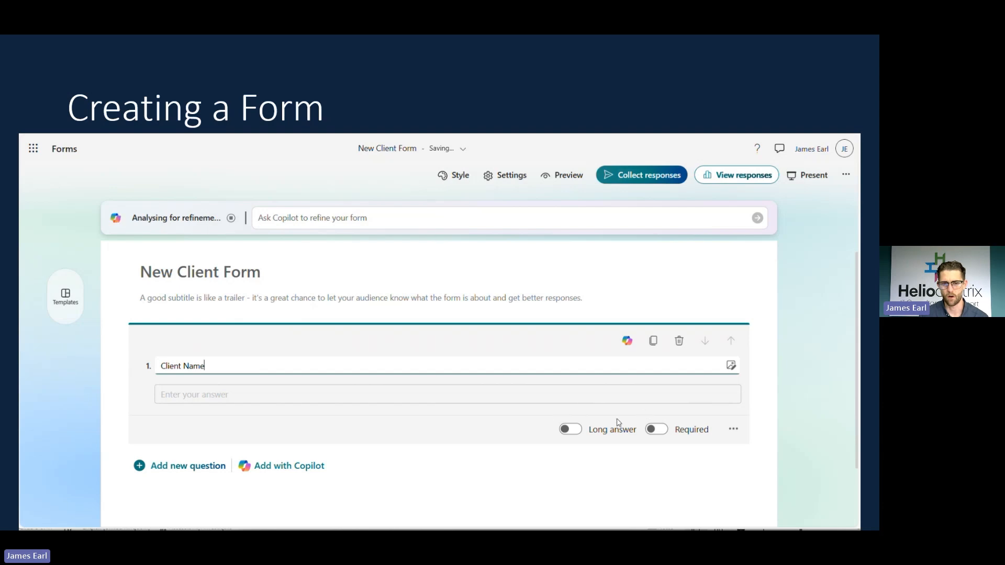
{"action": "left_click", "coordinate": [569, 431]}
{"action": "left_click", "coordinate": [571, 431]}
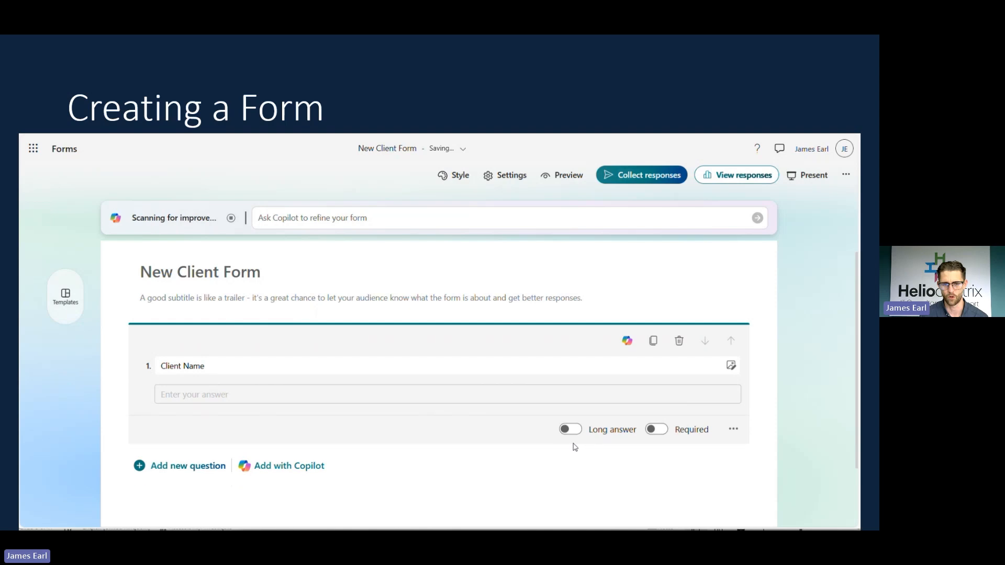
{"action": "left_click", "coordinate": [657, 430]}
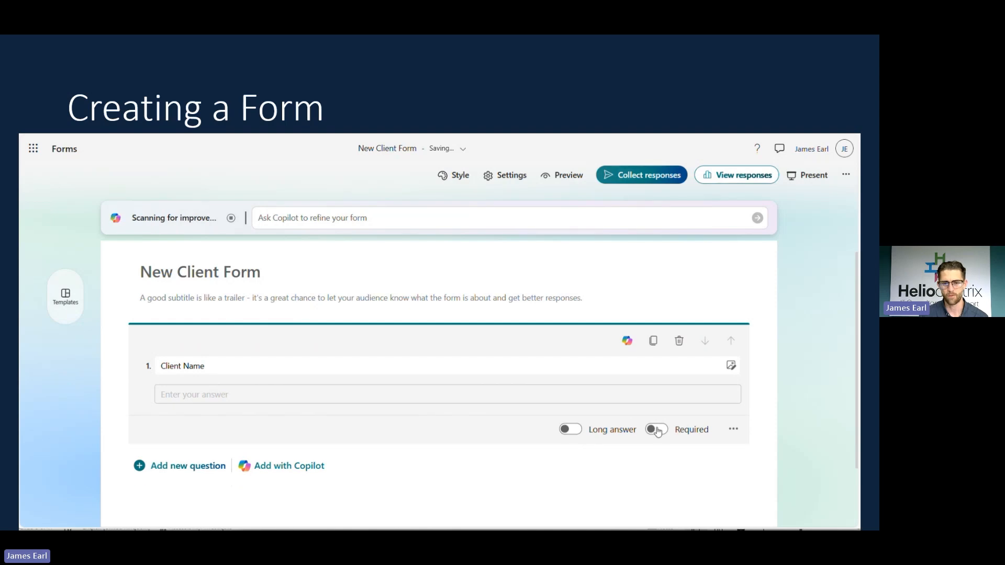
{"action": "scroll", "coordinate": [307, 380], "scroll_direction": "down", "scroll_amount": 1}
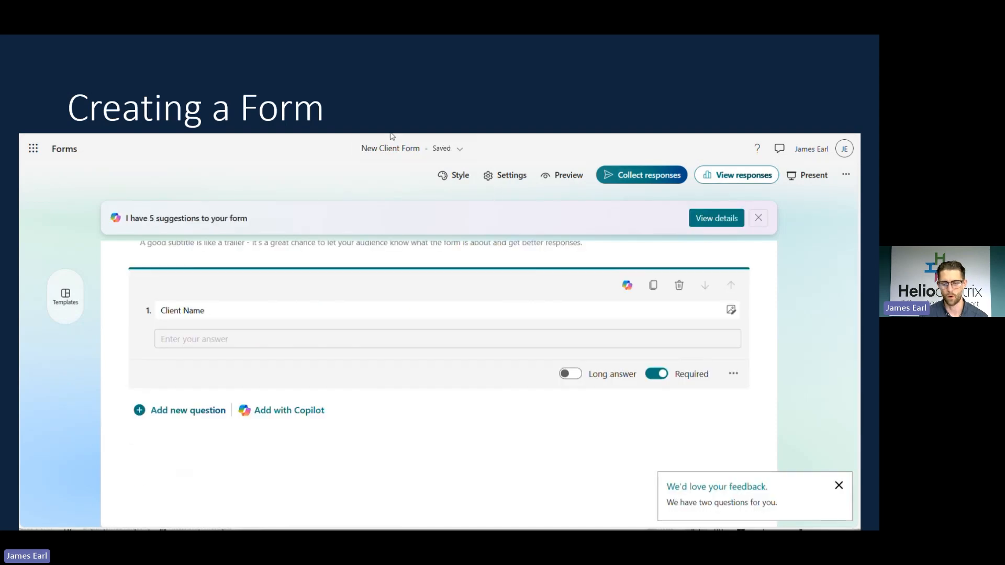
Add 'Client Address' as question 2, a required long-answer text question.
{"action": "left_click", "coordinate": [173, 413]}
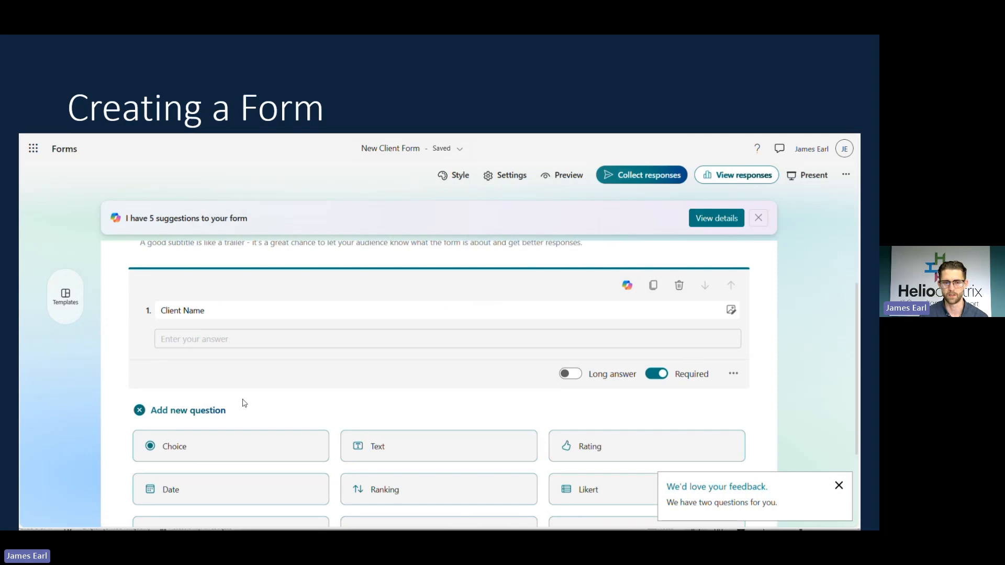
{"action": "left_click", "coordinate": [407, 391]}
{"action": "scroll", "coordinate": [370, 386], "scroll_direction": "down", "scroll_amount": 1}
{"action": "type", "text": "C"}
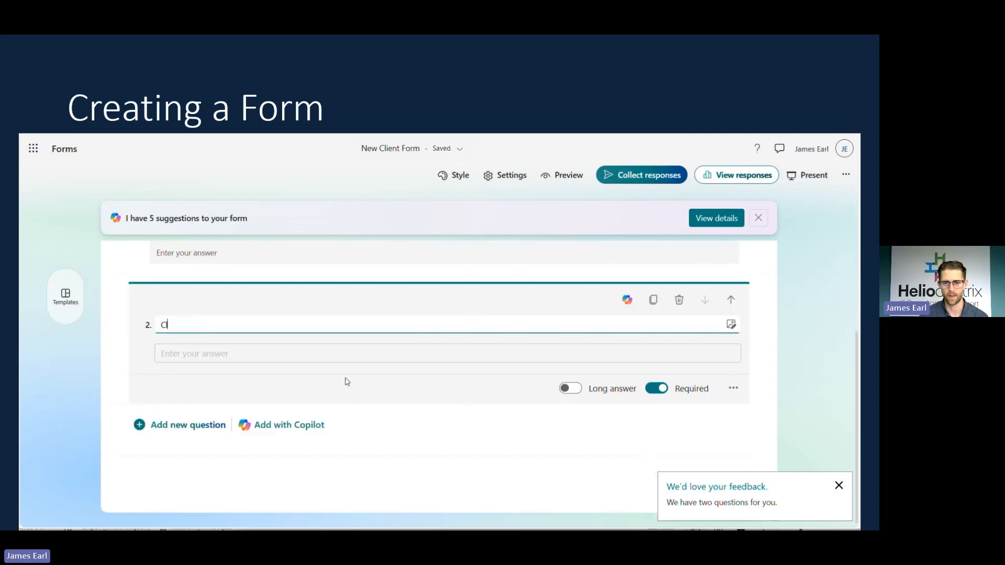
{"action": "type", "text": "lient Address"}
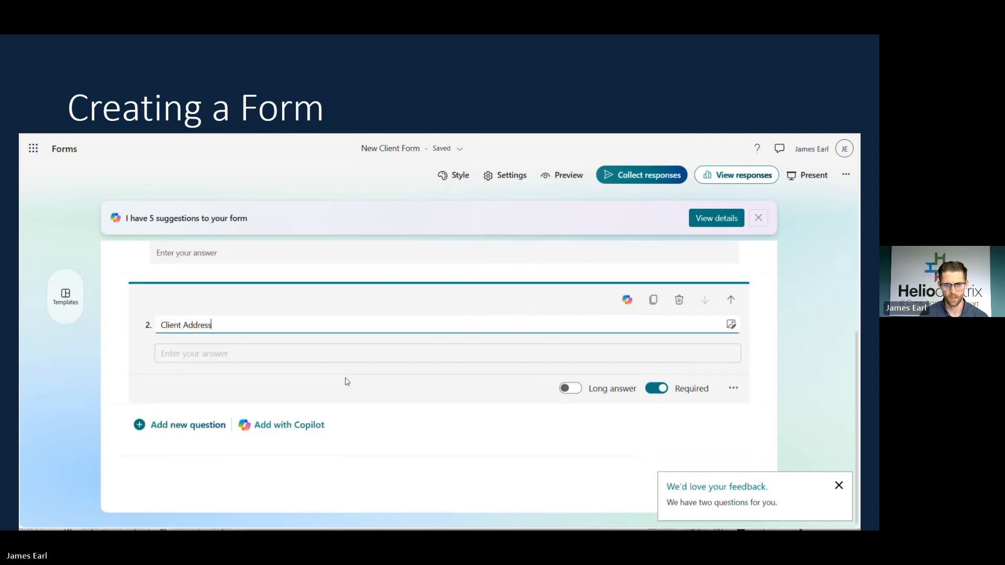
{"action": "left_click", "coordinate": [604, 390]}
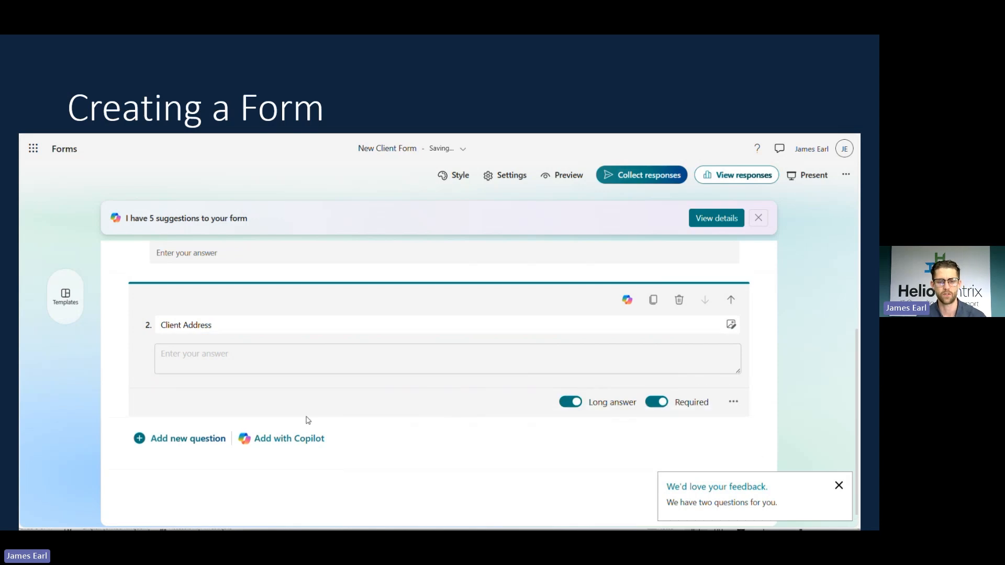
{"action": "left_click", "coordinate": [180, 440]}
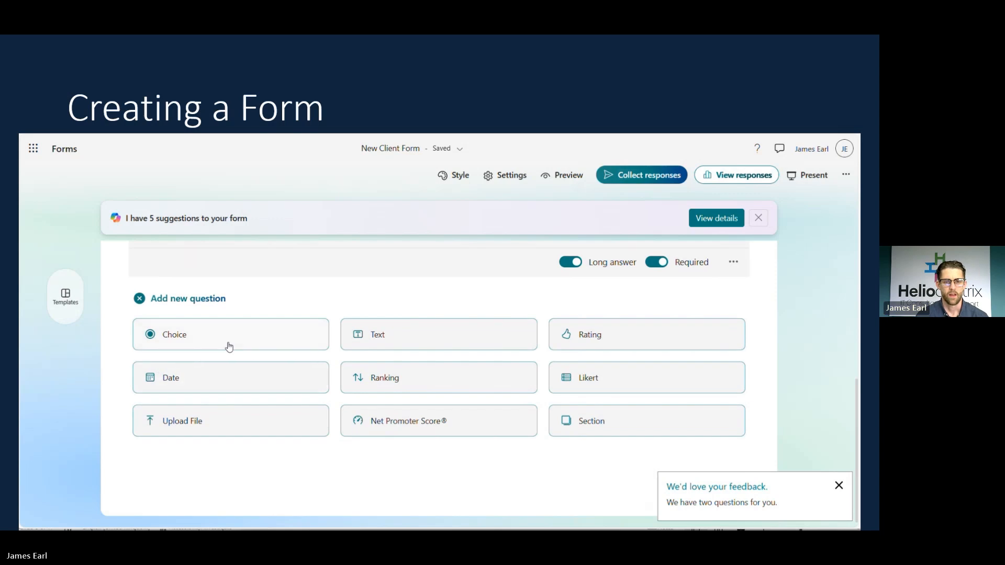
Add choice question 3 'Company Type' with options Education, Healthcare, Finance and Charity.
{"action": "left_click", "coordinate": [268, 337]}
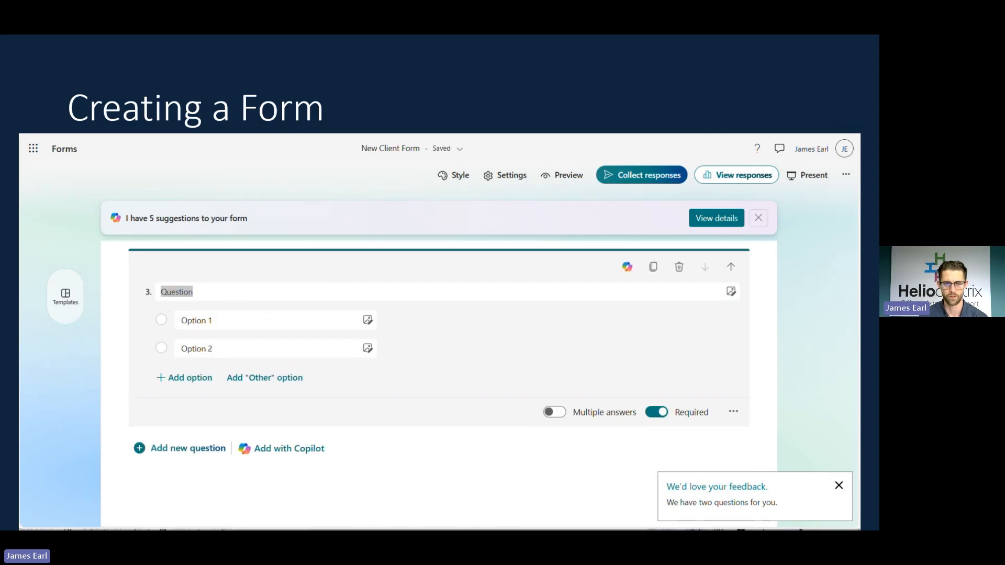
{"action": "left_click", "coordinate": [332, 337]}
{"action": "type", "text": "Co"}
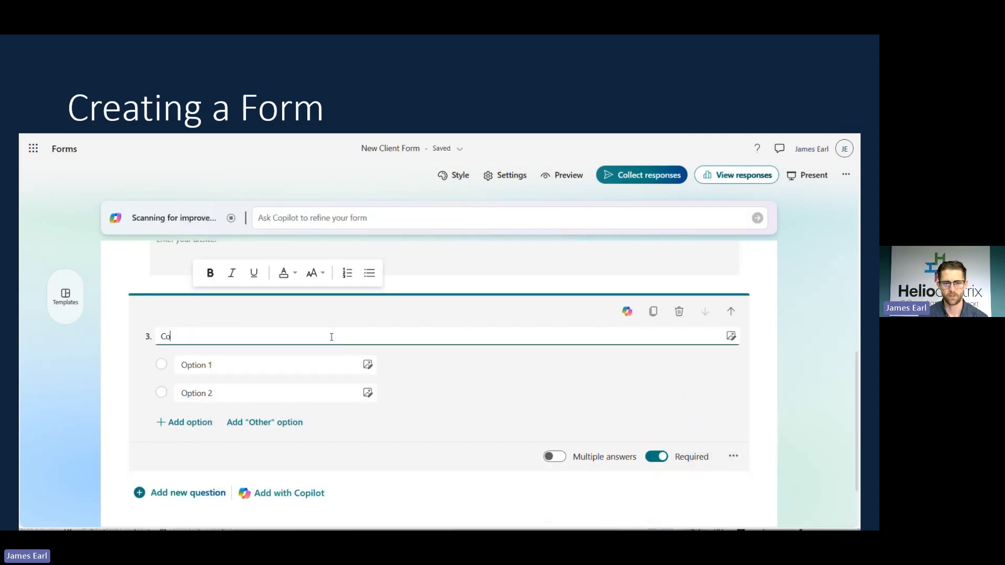
{"action": "type", "text": "mpany Type"}
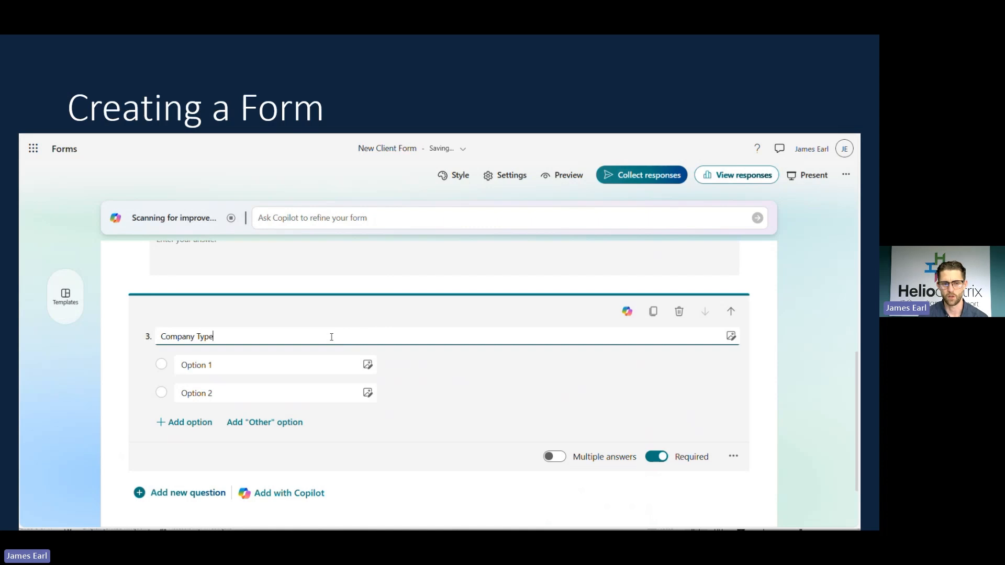
{"action": "left_click", "coordinate": [243, 364]}
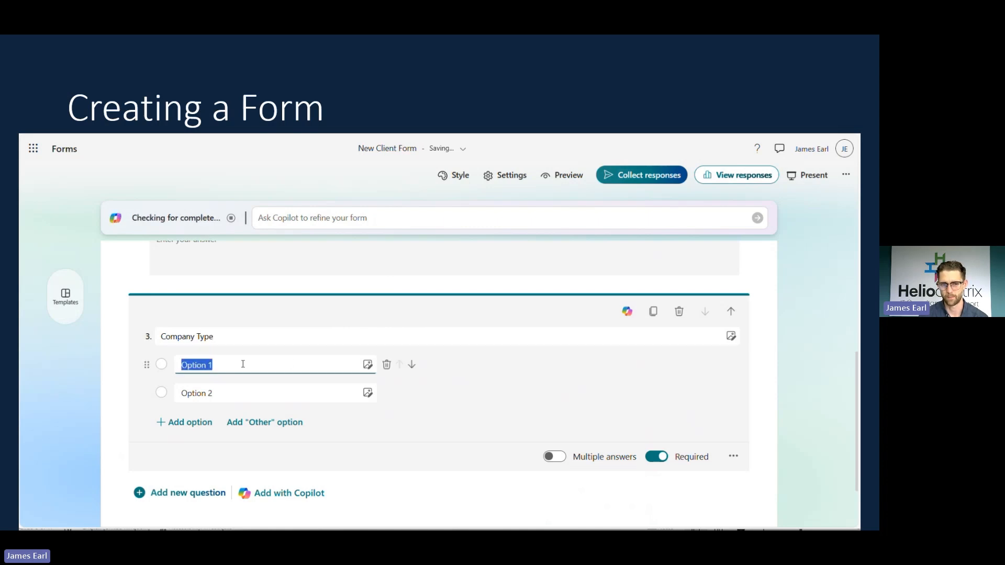
{"action": "type", "text": "Education"}
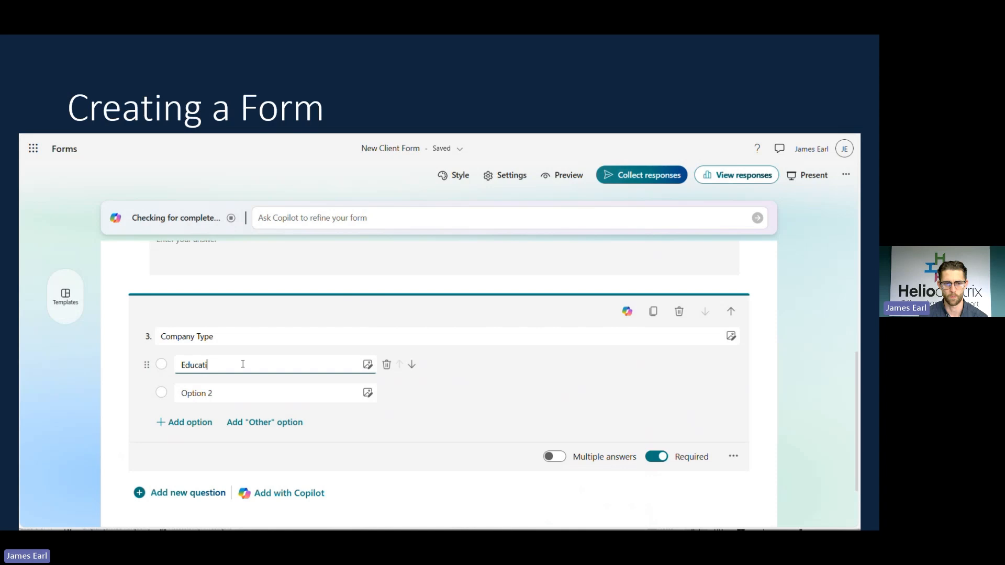
{"action": "left_click", "coordinate": [244, 389]}
{"action": "type", "text": "Healthcare"}
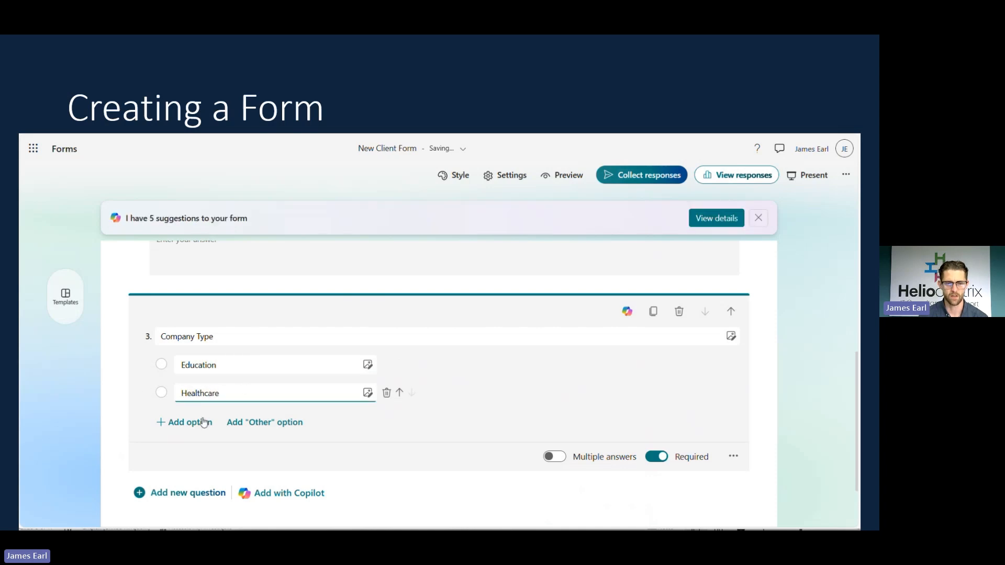
{"action": "left_click", "coordinate": [205, 423]}
{"action": "type", "text": "Finance"}
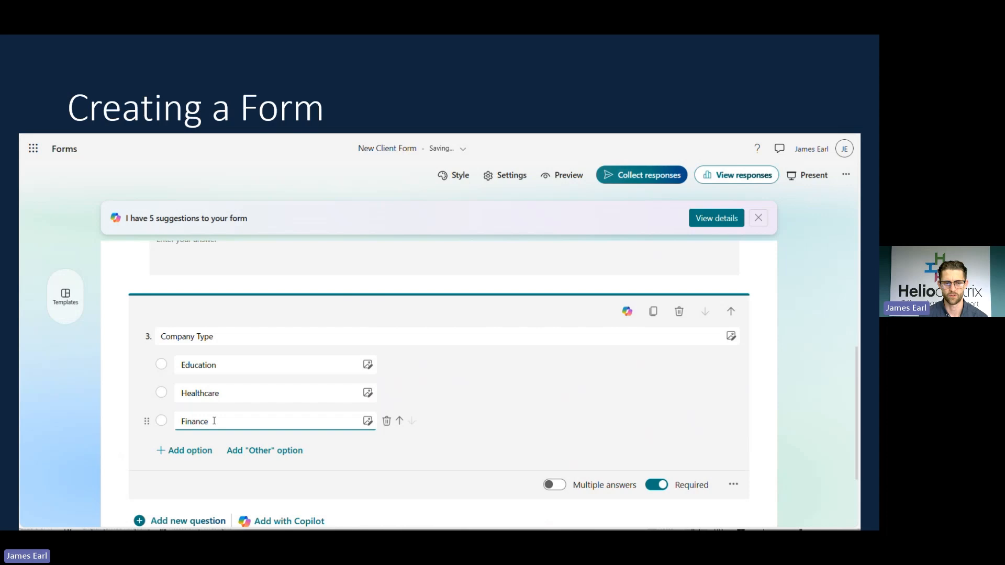
{"action": "left_click", "coordinate": [199, 453]}
{"action": "type", "text": "c"}
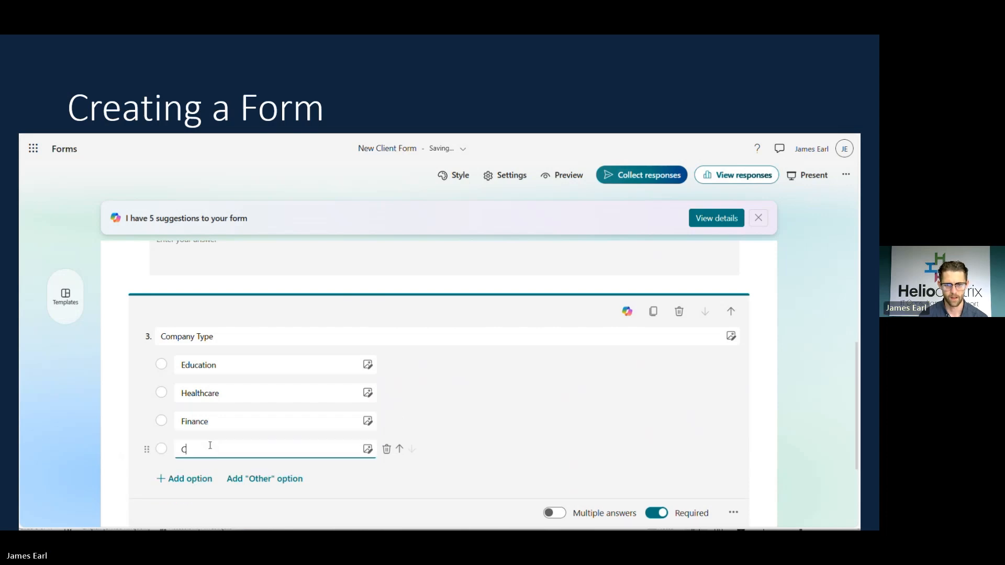
{"action": "type", "text": "harity"}
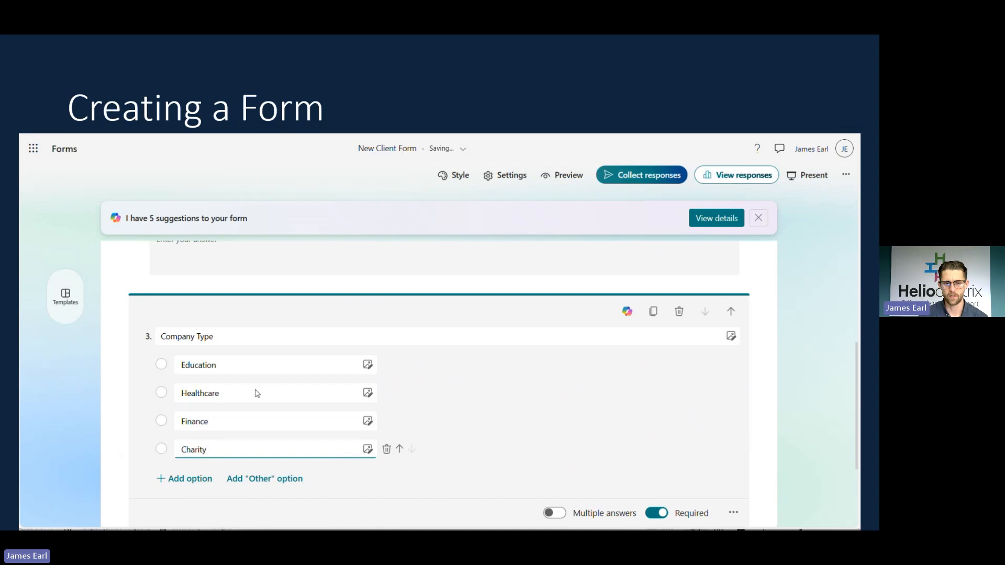
Turn the Company Type question into a drop-down list.
{"action": "scroll", "coordinate": [644, 398], "scroll_direction": "down", "scroll_amount": 1}
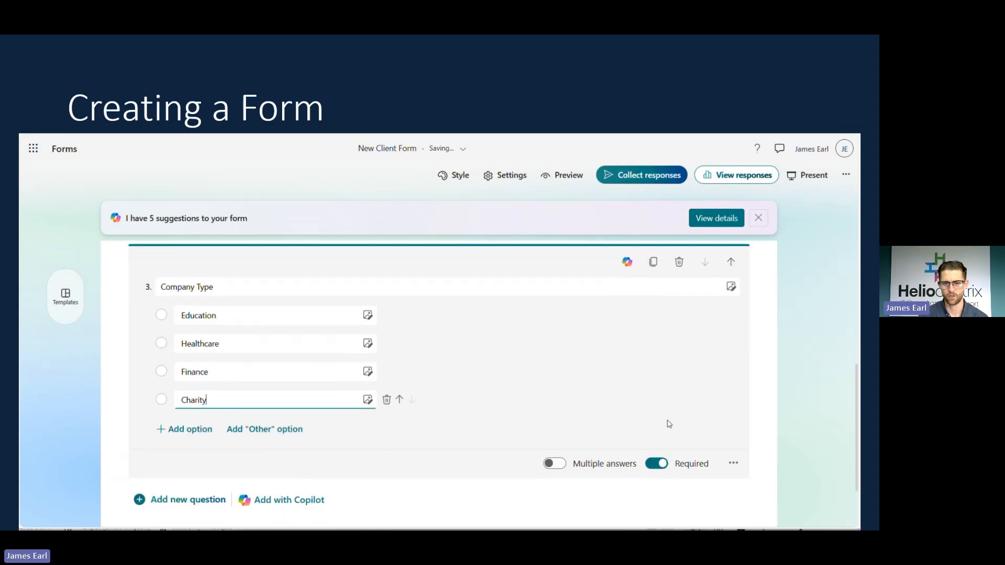
{"action": "left_click", "coordinate": [731, 464]}
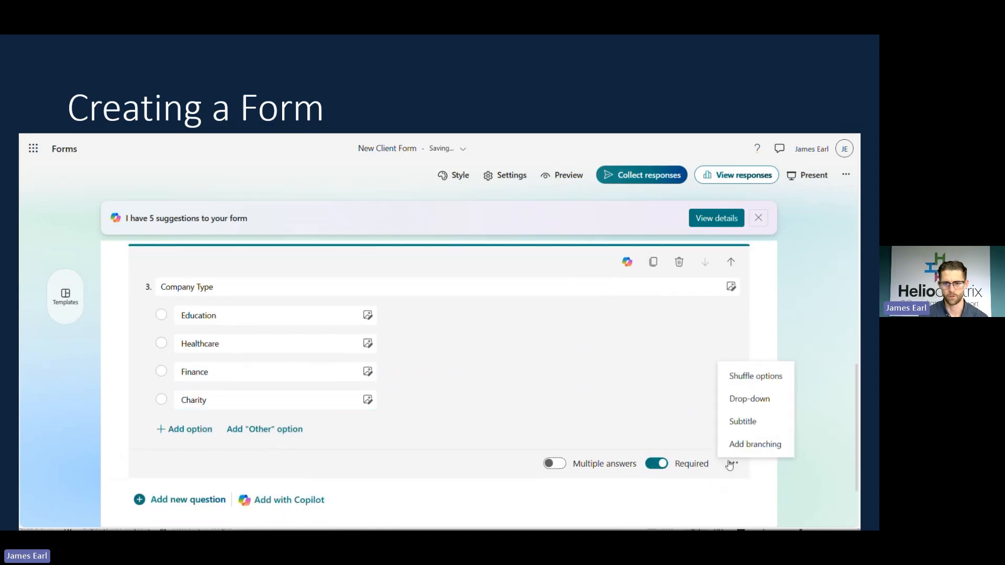
{"action": "left_click", "coordinate": [750, 400]}
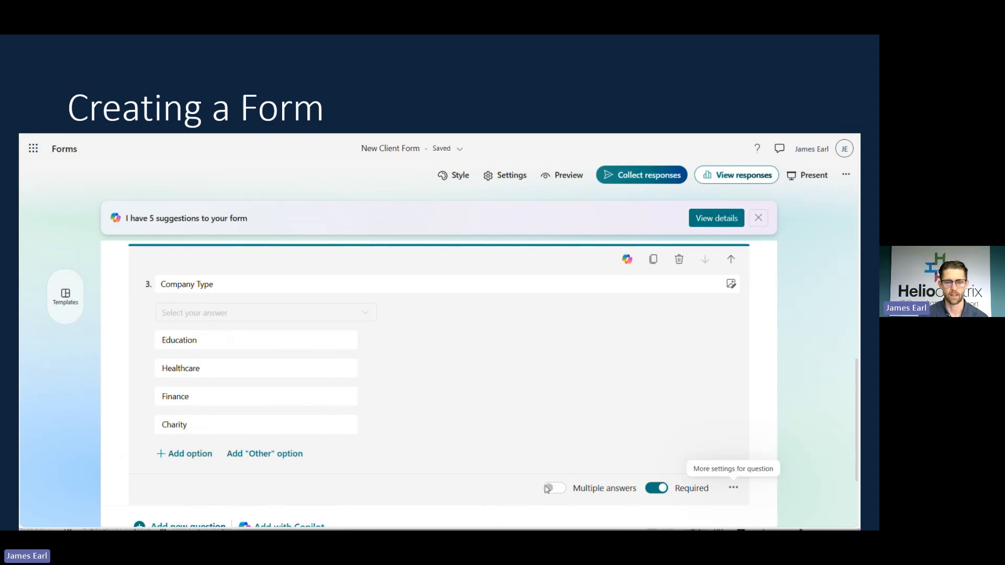
{"action": "scroll", "coordinate": [547, 491], "scroll_direction": "down", "scroll_amount": 1}
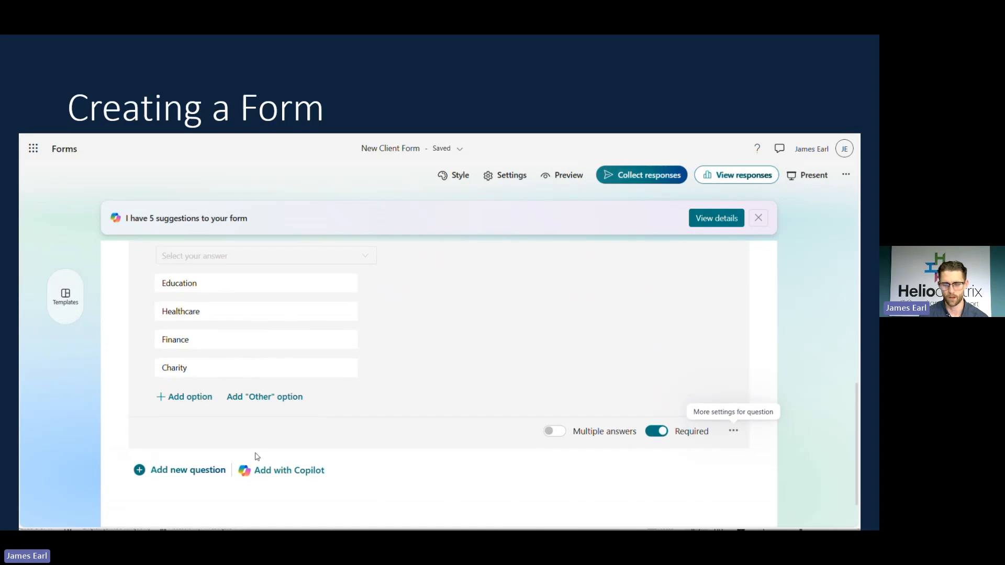
{"action": "left_click", "coordinate": [189, 472]}
{"action": "scroll", "coordinate": [352, 438], "scroll_direction": "down", "scroll_amount": 3}
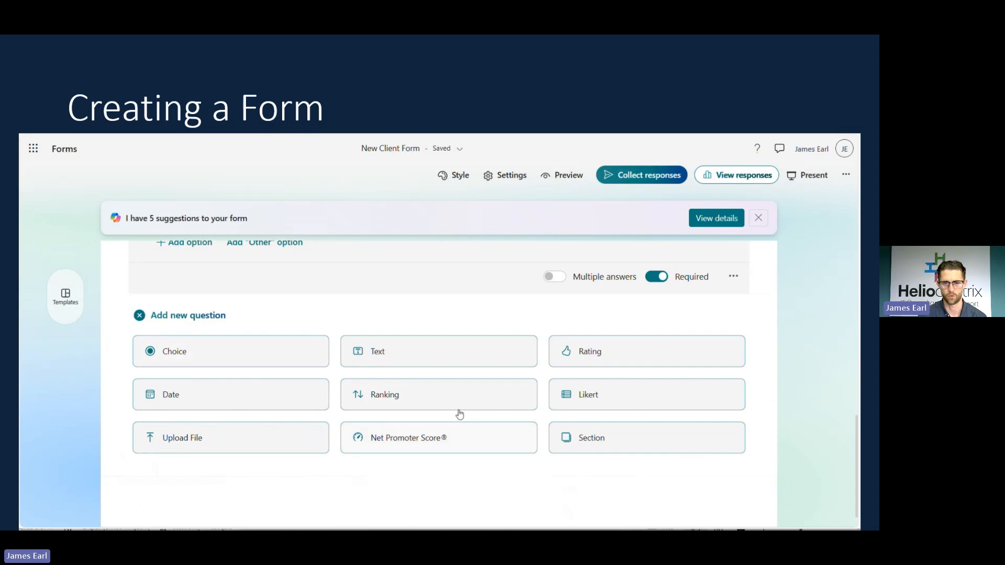
Add ranking question 'What services do you need most urgently?' with Cyber Security, Consultancy, IT Support, Digital Transformation, Hardware.
{"action": "left_click", "coordinate": [417, 406]}
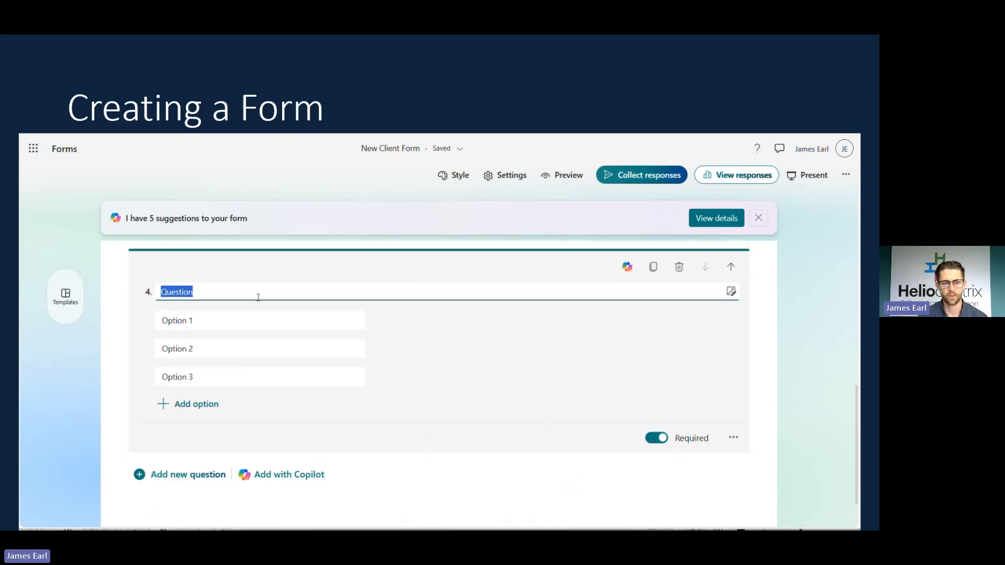
{"action": "type", "text": "What services do you need"}
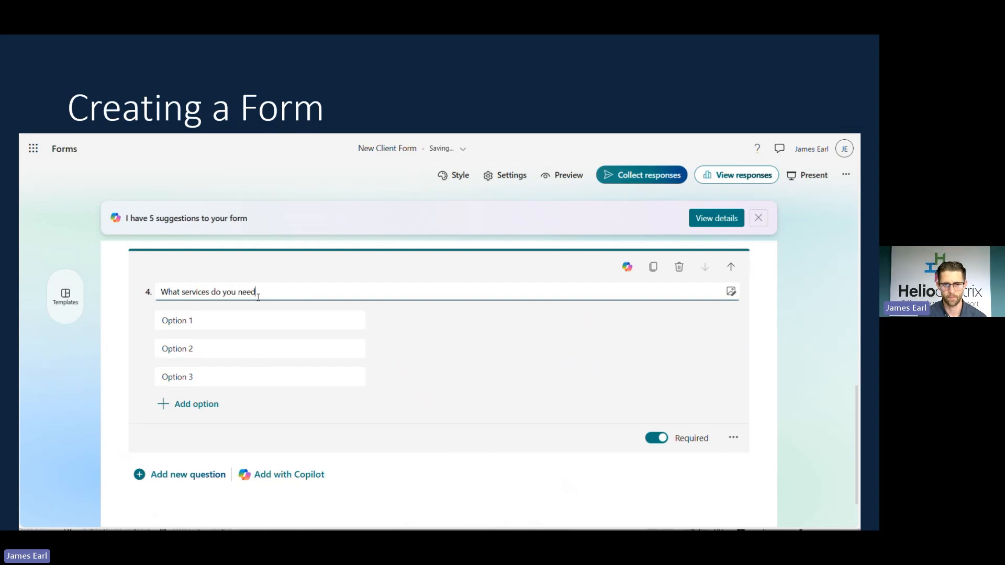
{"action": "type", "text": " most urgently?"}
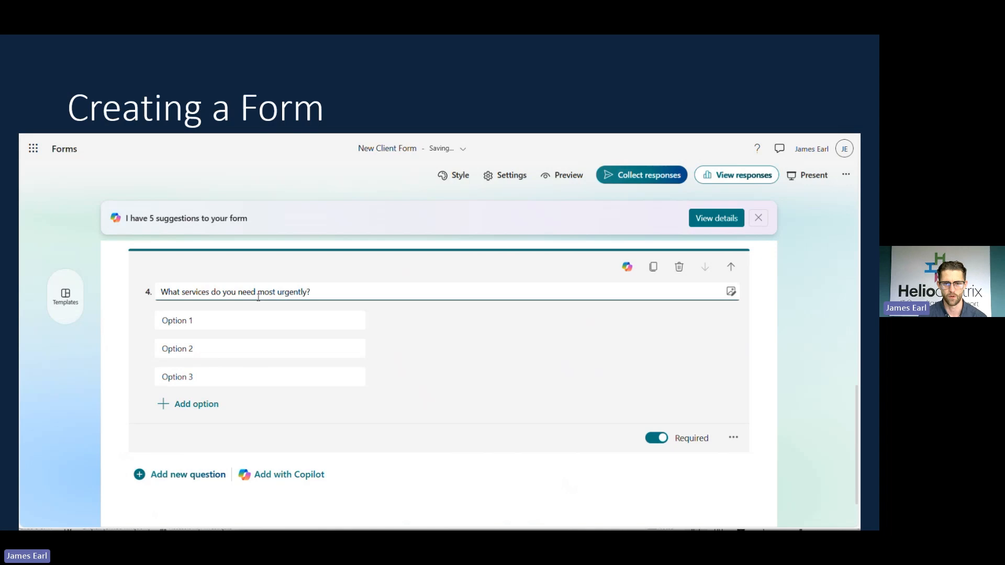
{"action": "left_click", "coordinate": [240, 318]}
{"action": "type", "text": "cyb"}
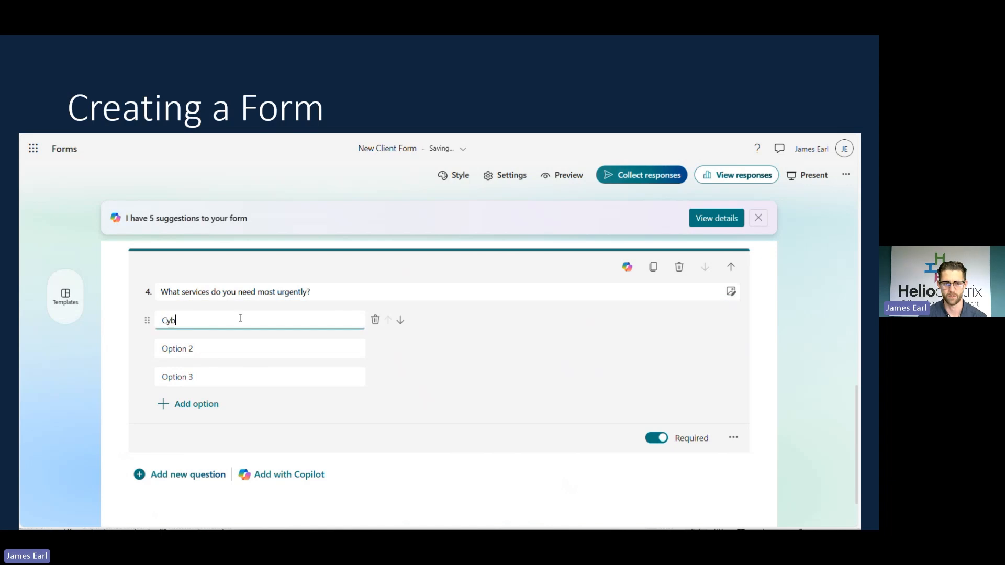
{"action": "type", "text": "er Security"}
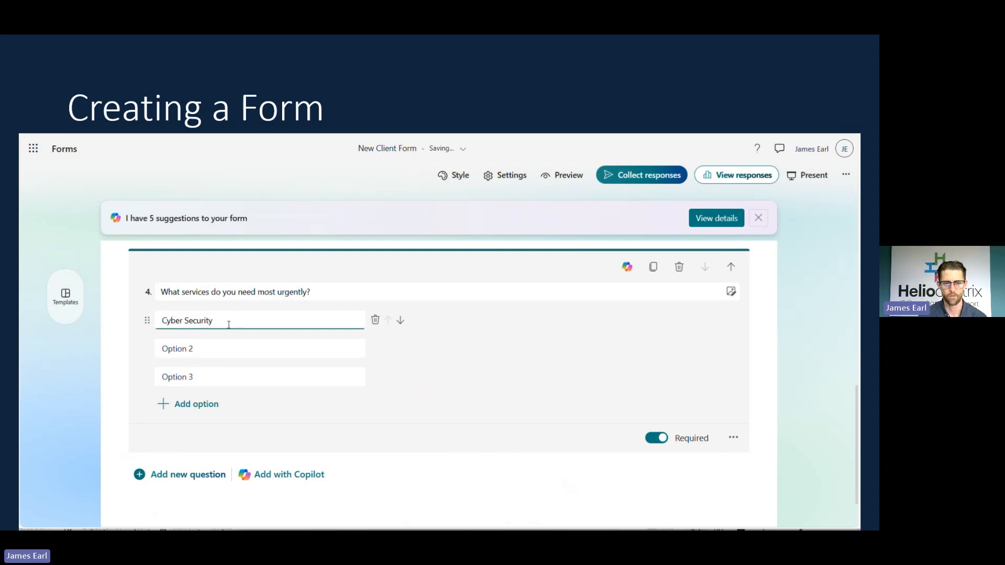
{"action": "left_click", "coordinate": [207, 345]}
{"action": "type", "text": "c"}
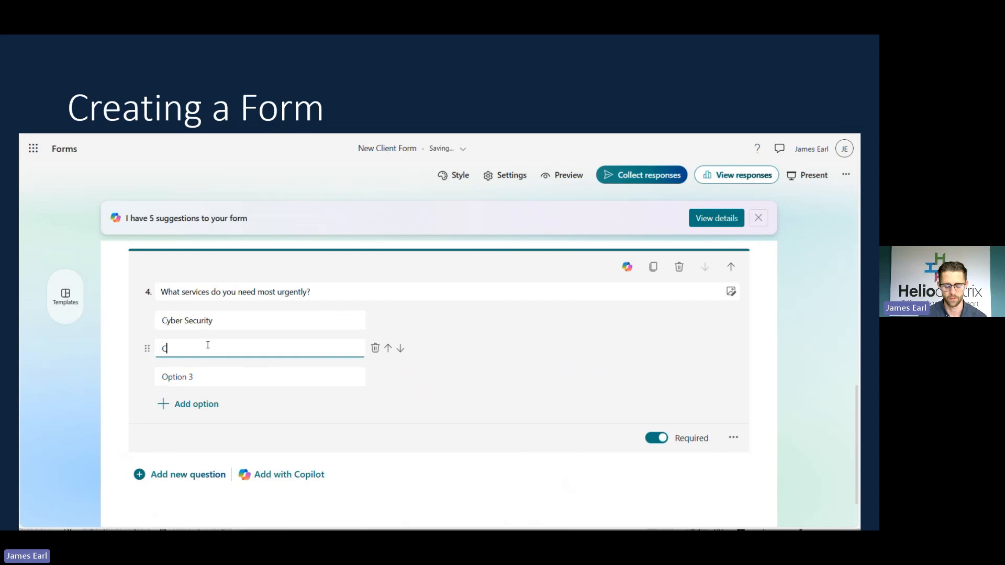
{"action": "type", "text": "onsultancy"}
{"action": "left_click", "coordinate": [214, 376]}
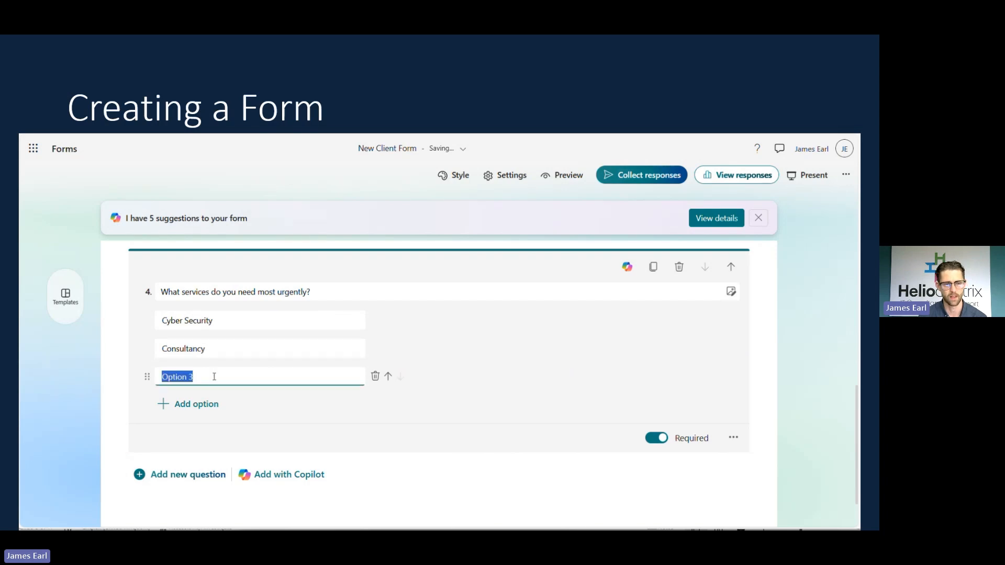
{"action": "type", "text": "IT Support"}
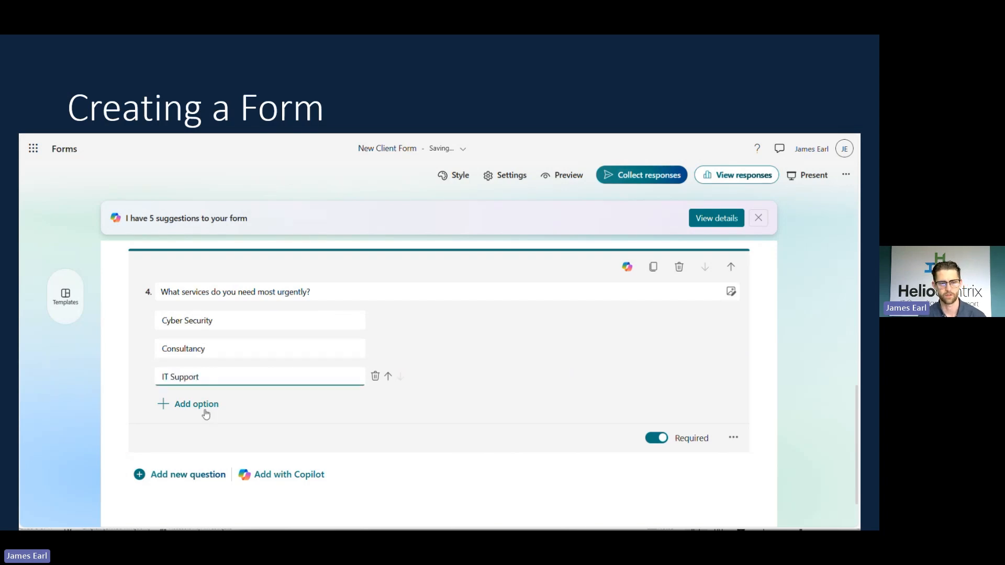
{"action": "left_click", "coordinate": [204, 412]}
{"action": "type", "text": "Digita"}
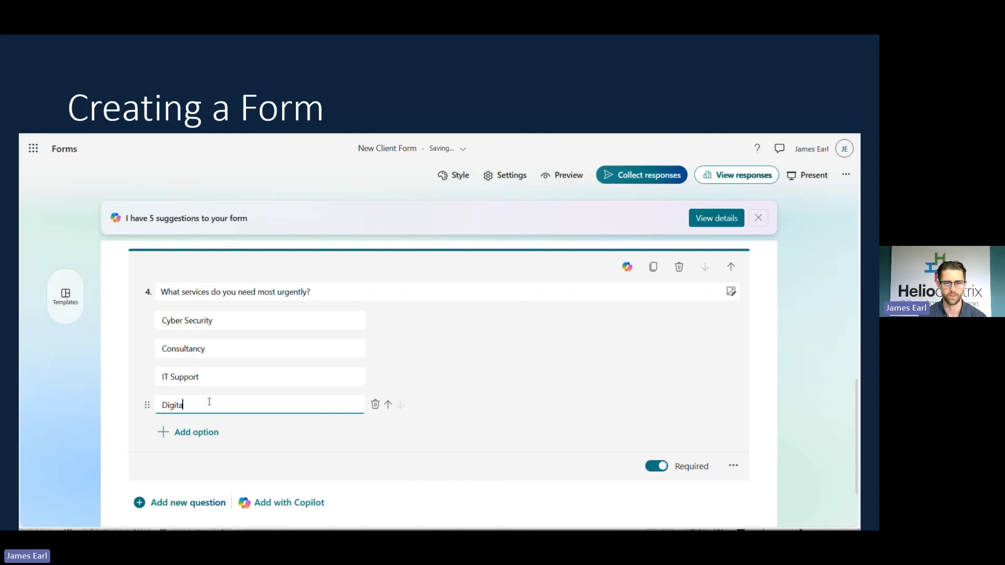
{"action": "type", "text": "l Transforma"}
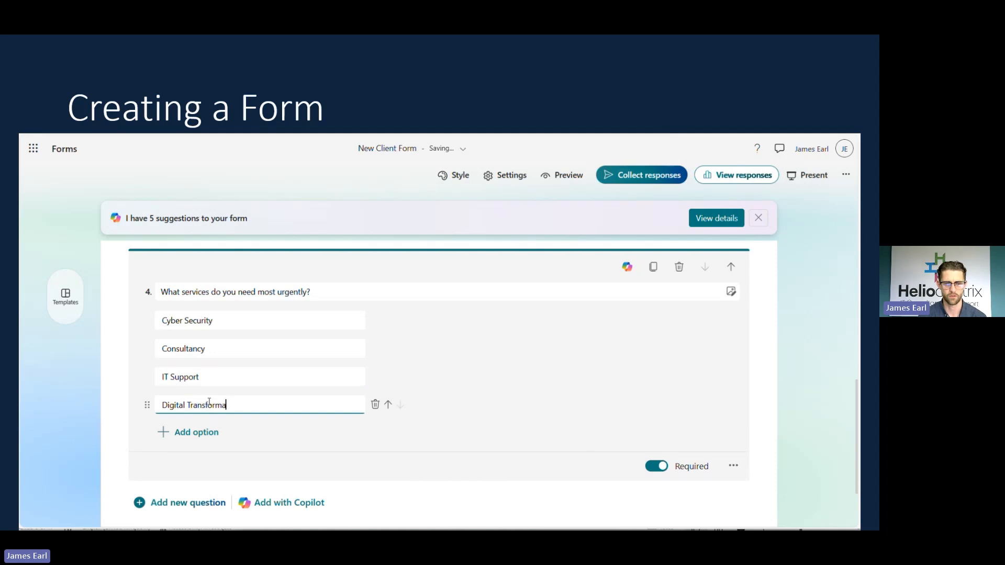
{"action": "type", "text": "tion"}
{"action": "left_click", "coordinate": [204, 431]}
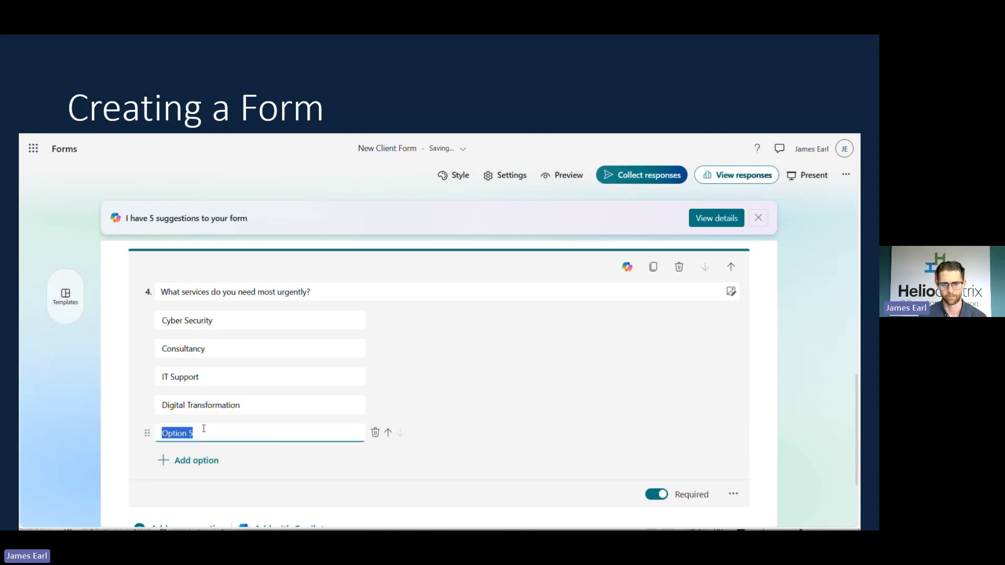
{"action": "type", "text": "Hardware"}
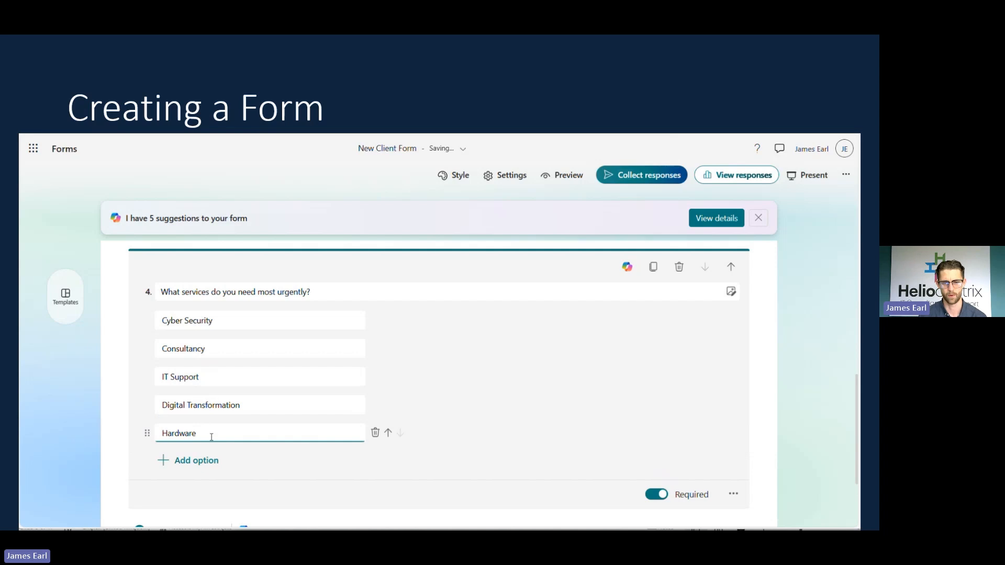
{"action": "scroll", "coordinate": [614, 444], "scroll_direction": "down", "scroll_amount": 1}
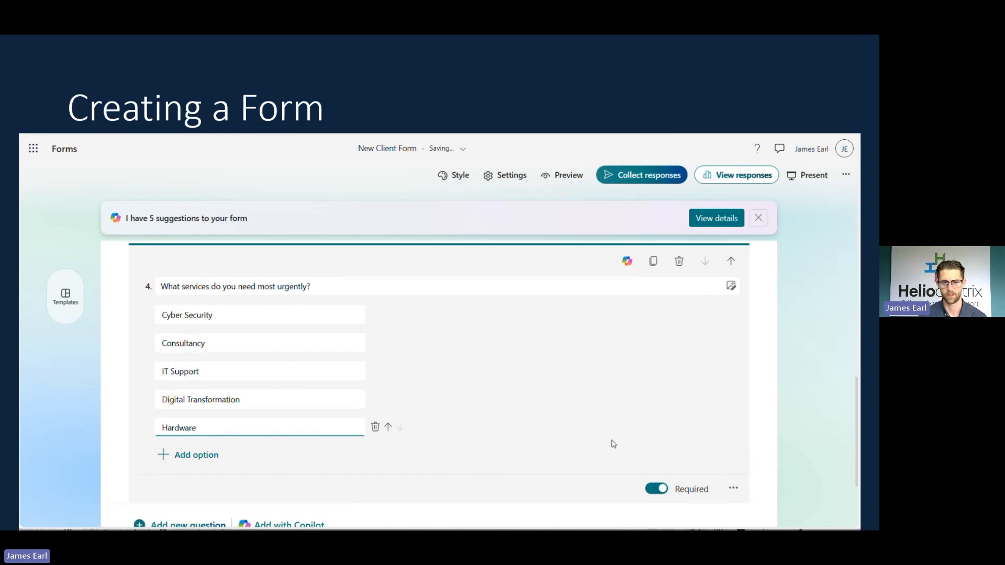
{"action": "scroll", "coordinate": [137, 484], "scroll_direction": "down", "scroll_amount": 3}
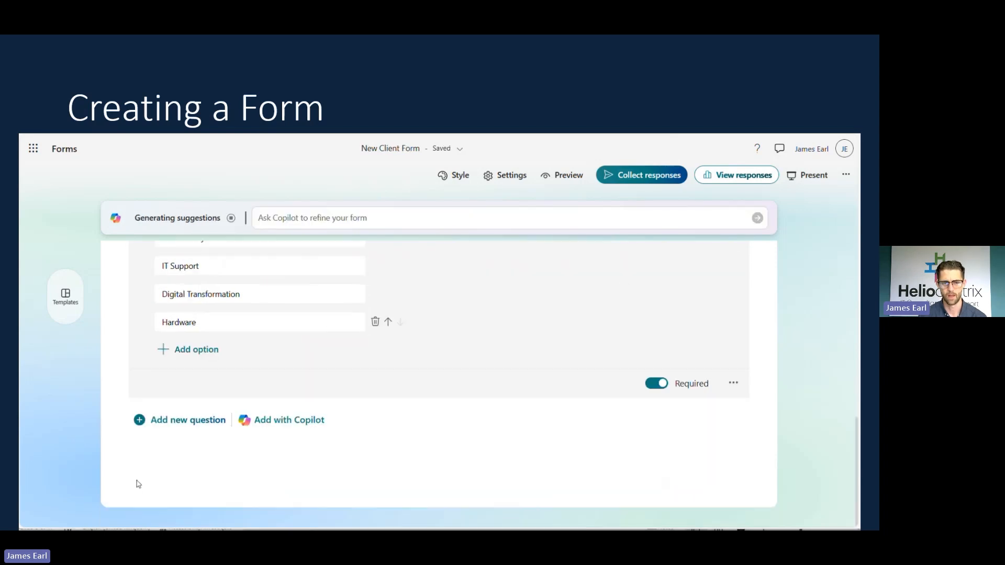
Add a date question titled 'Date of sign up'.
{"action": "left_click", "coordinate": [193, 427]}
{"action": "scroll", "coordinate": [356, 420], "scroll_direction": "down", "scroll_amount": 2}
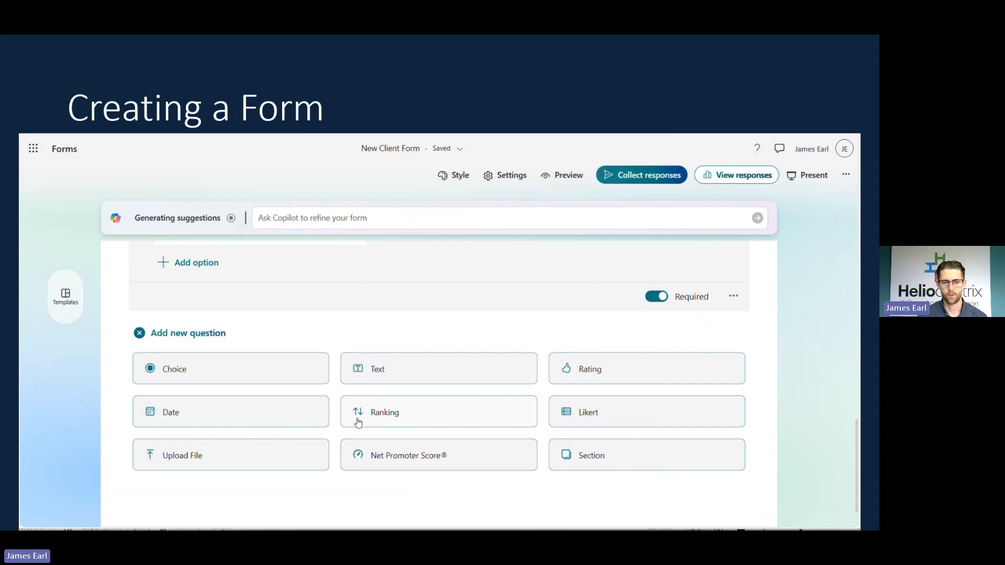
{"action": "left_click", "coordinate": [279, 418]}
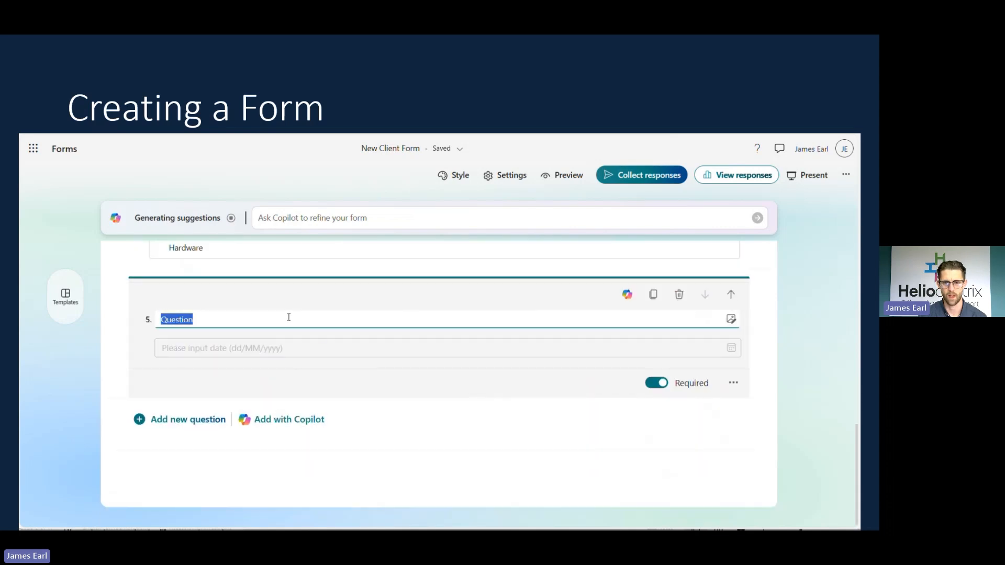
{"action": "type", "text": "Date of sing"}
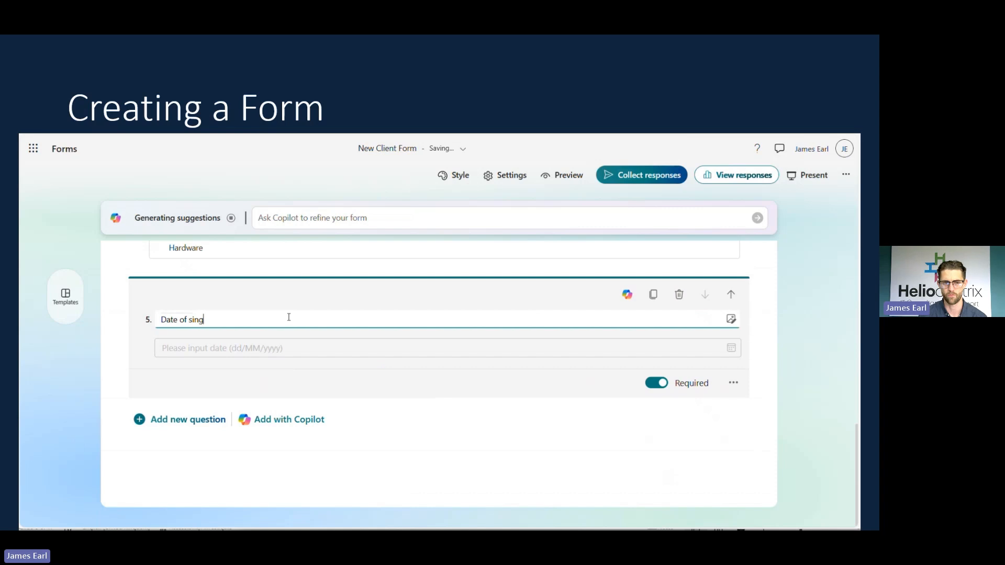
{"action": "key", "text": "BackSpace"}
{"action": "key", "text": "BackSpace"}
{"action": "type", "text": "gn up"}
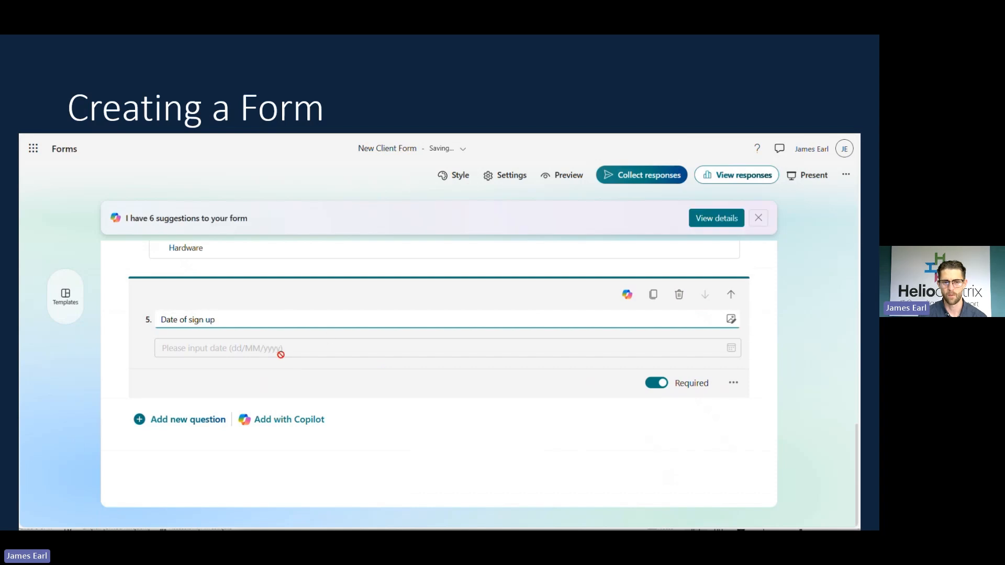
Move 'Date of sign up' up to question 2, right after Client Name.
{"action": "left_click", "coordinate": [733, 296]}
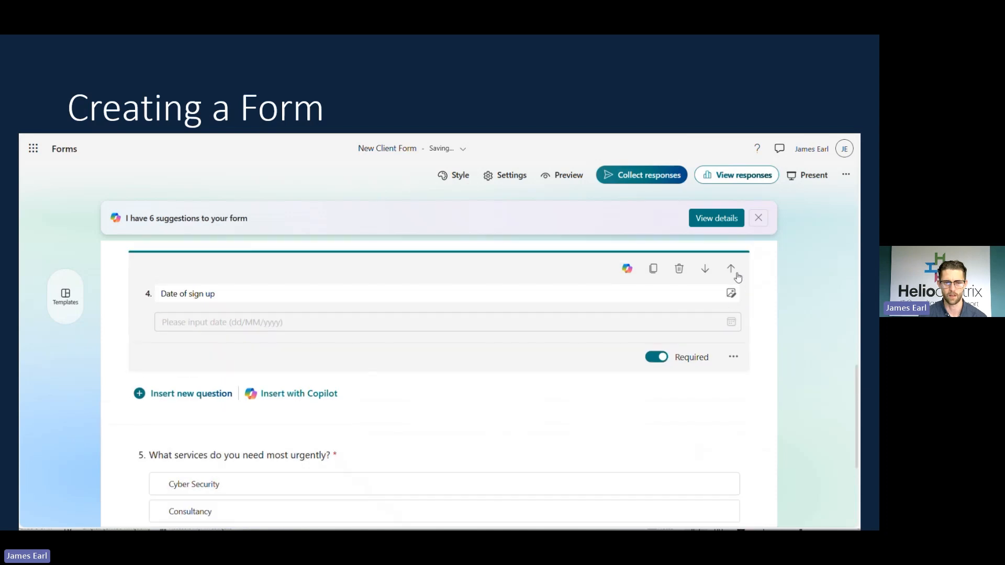
{"action": "left_click", "coordinate": [736, 273]}
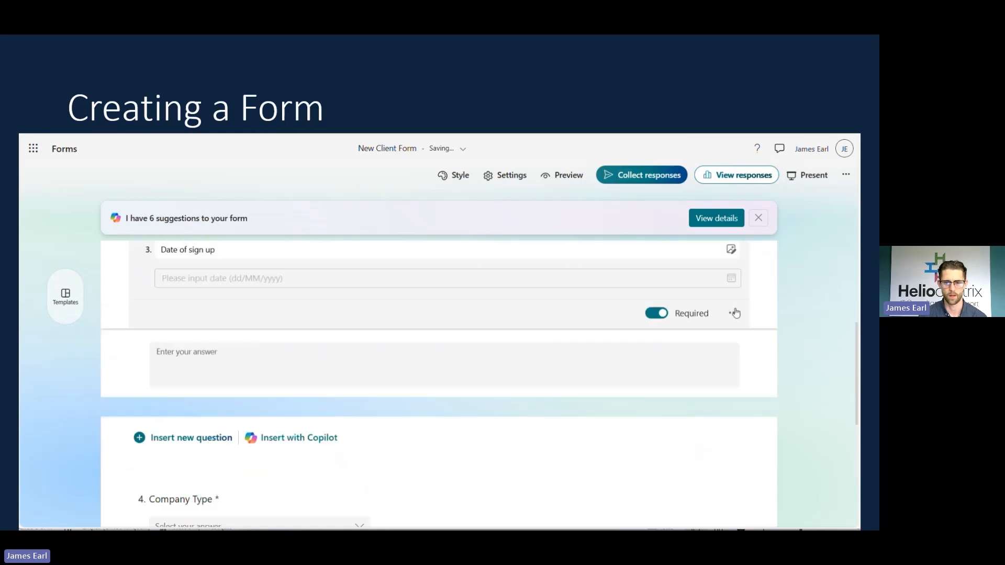
{"action": "scroll", "coordinate": [575, 357], "scroll_direction": "up", "scroll_amount": 4}
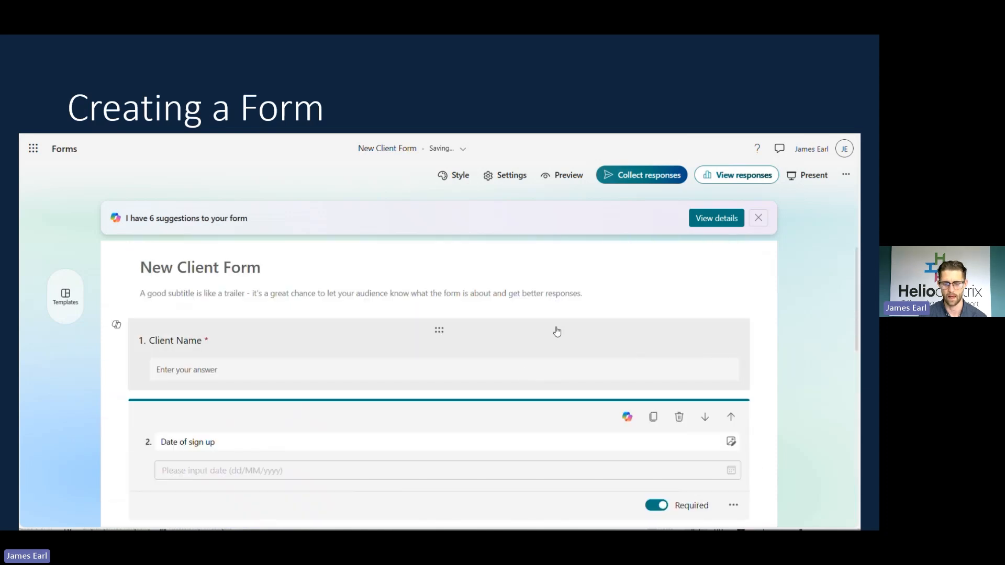
{"action": "scroll", "coordinate": [400, 249], "scroll_direction": "down", "scroll_amount": 8}
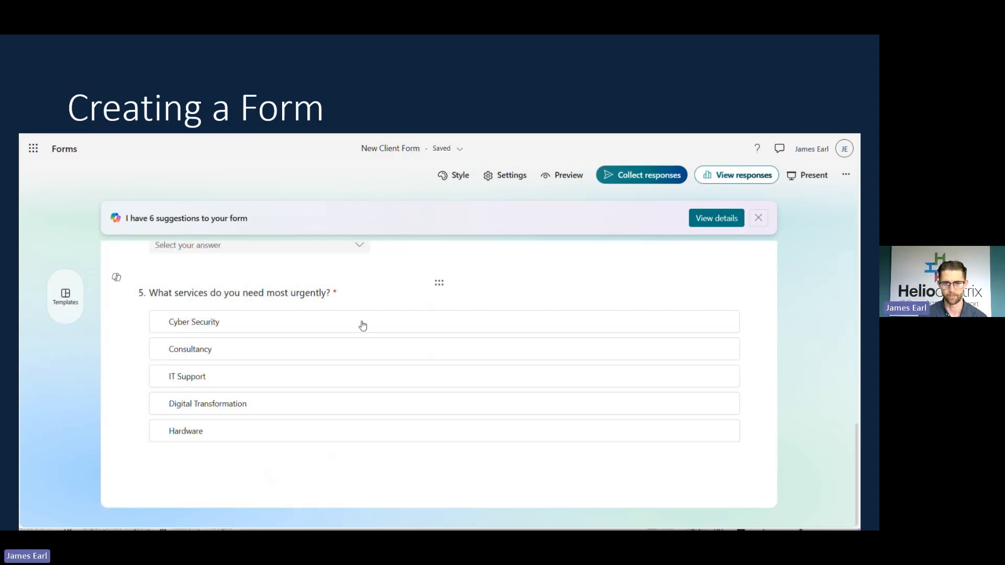
Make the final ranking question about urgent services required.
{"action": "left_click", "coordinate": [382, 284]}
{"action": "scroll", "coordinate": [293, 419], "scroll_direction": "down", "scroll_amount": 3}
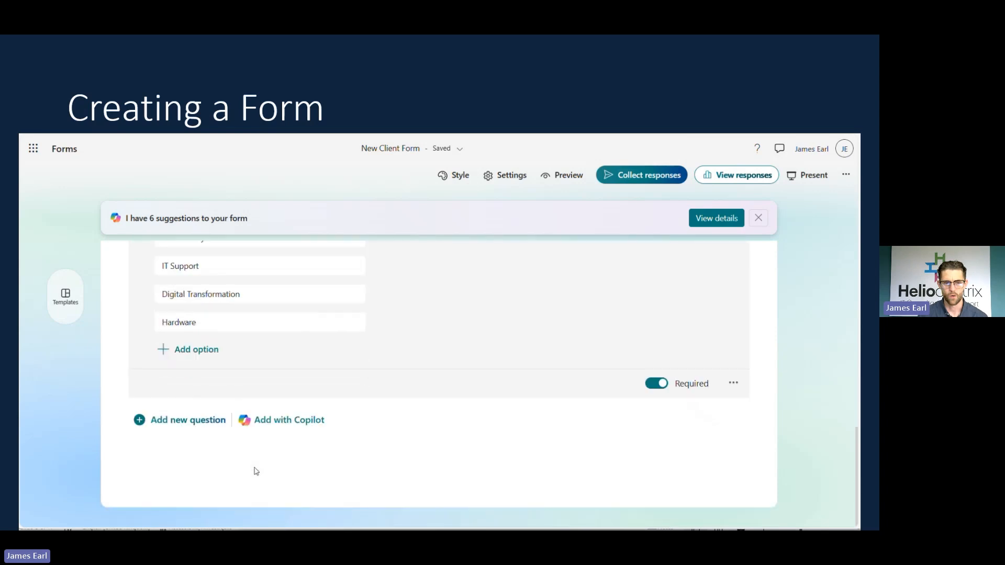
{"action": "left_click", "coordinate": [202, 422]}
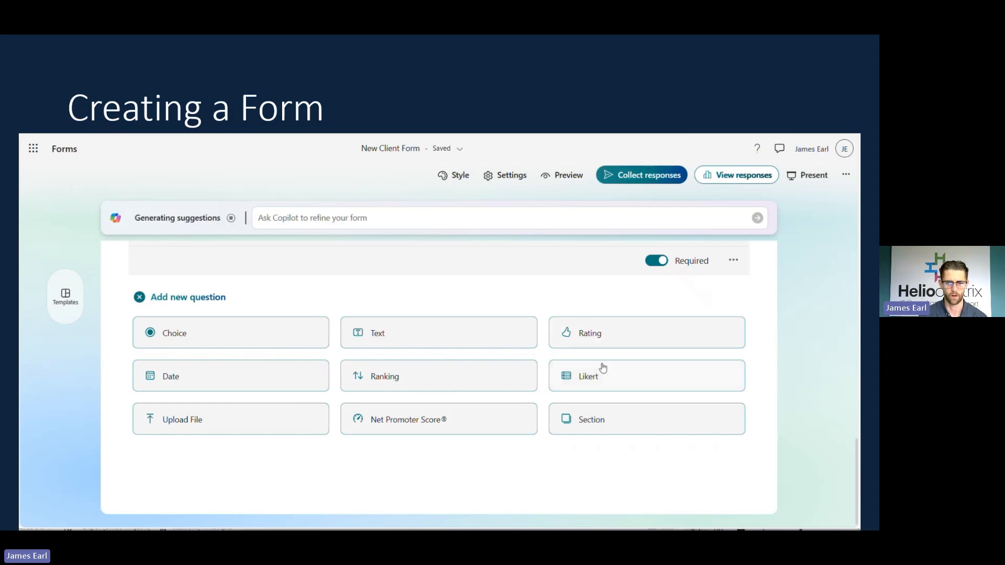
{"action": "mouse_move", "coordinate": [597, 383]}
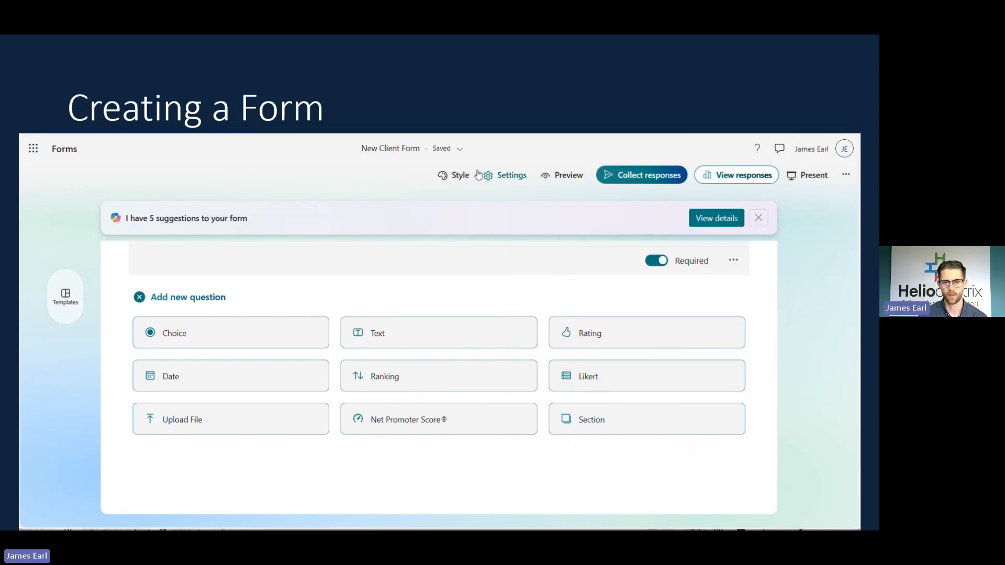
Preview the second form layout, then return to the original layout.
{"action": "left_click", "coordinate": [450, 174]}
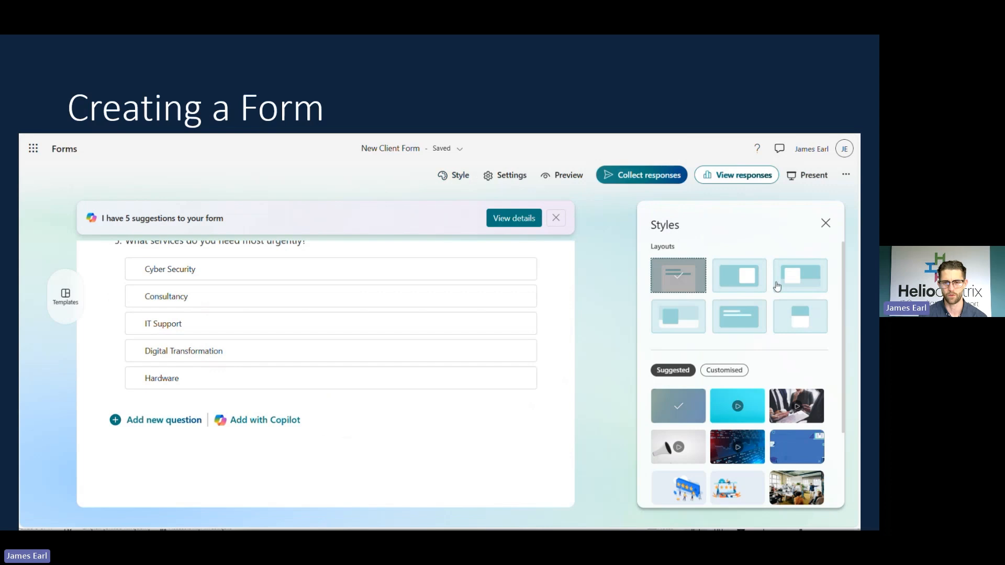
{"action": "left_click", "coordinate": [740, 283]}
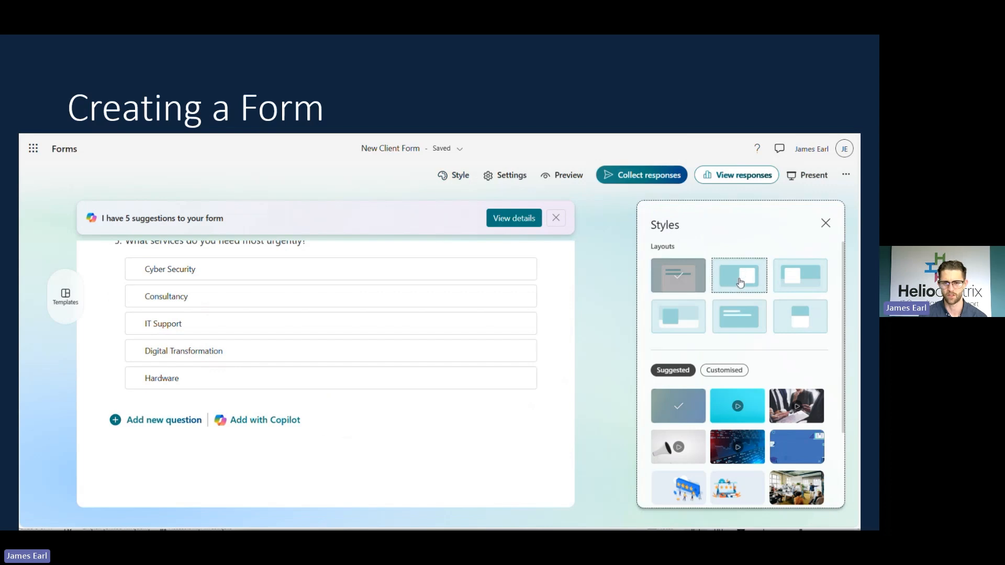
{"action": "left_click", "coordinate": [673, 284]}
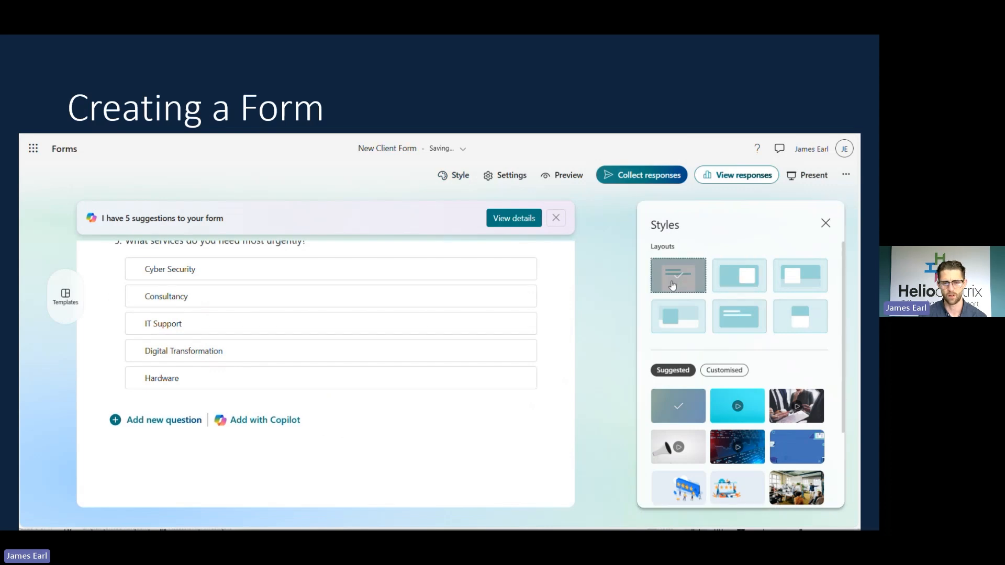
Apply the pen-and-paper photo theme and review the customised background options.
{"action": "scroll", "coordinate": [696, 388], "scroll_direction": "down", "scroll_amount": 2}
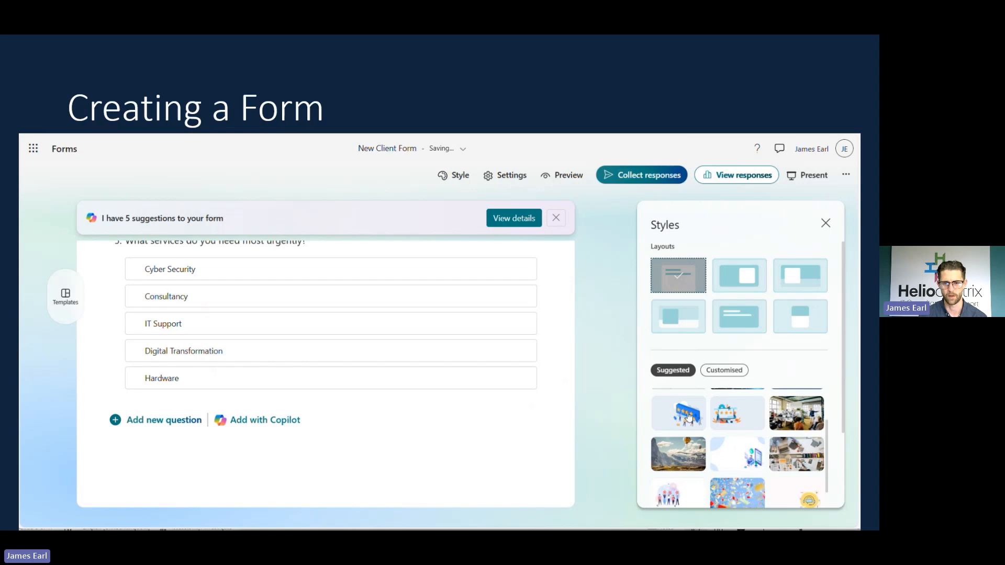
{"action": "scroll", "coordinate": [743, 434], "scroll_direction": "down", "scroll_amount": 2}
{"action": "left_click", "coordinate": [800, 439]}
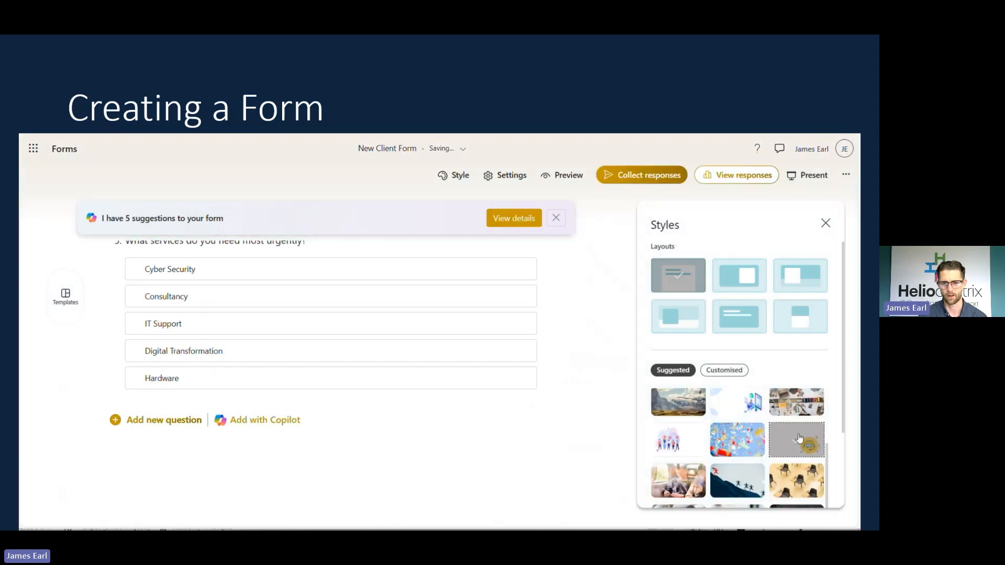
{"action": "scroll", "coordinate": [739, 438], "scroll_direction": "down", "scroll_amount": 2}
{"action": "left_click", "coordinate": [732, 435]}
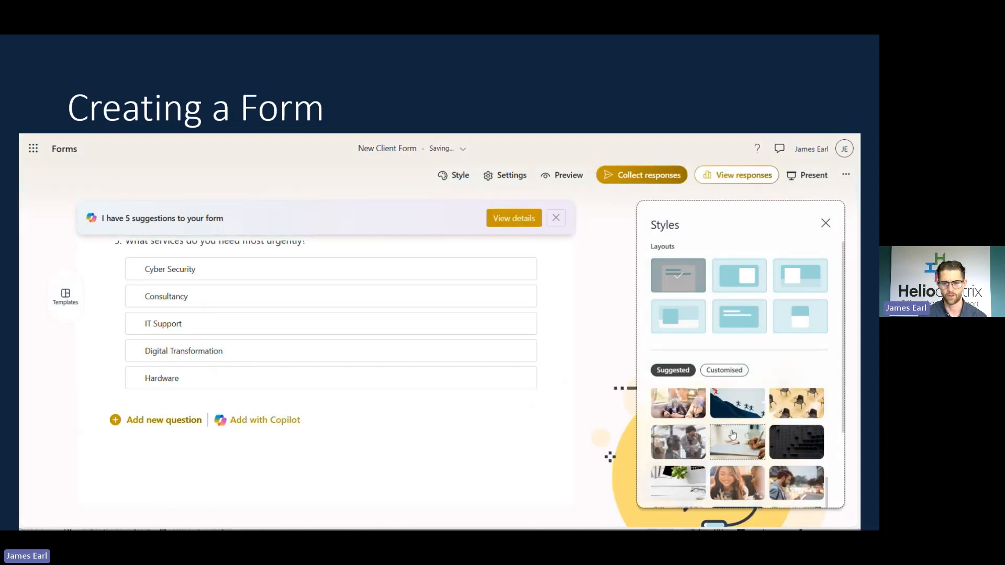
{"action": "scroll", "coordinate": [732, 435], "scroll_direction": "down", "scroll_amount": 2}
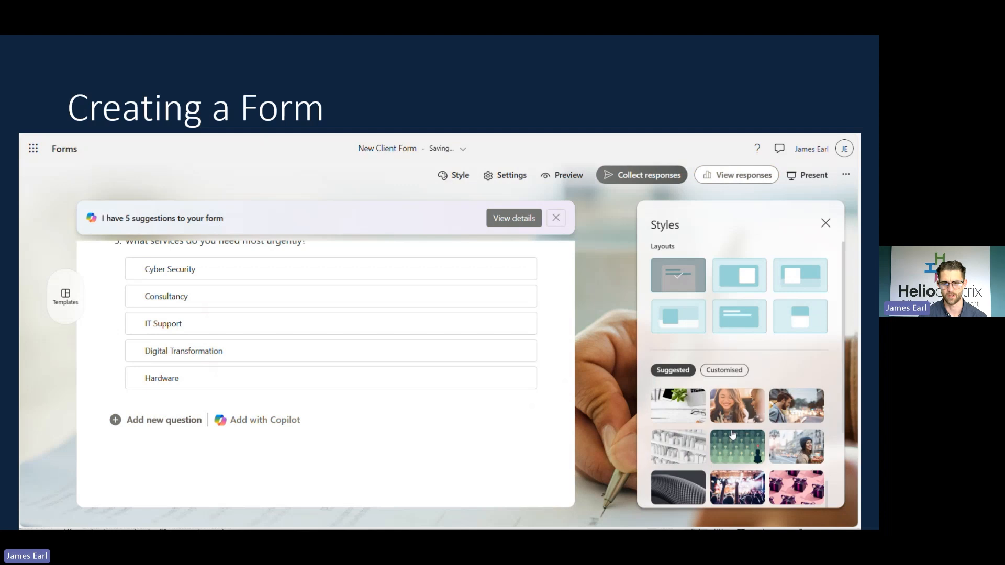
{"action": "scroll", "coordinate": [732, 434], "scroll_direction": "down", "scroll_amount": 5}
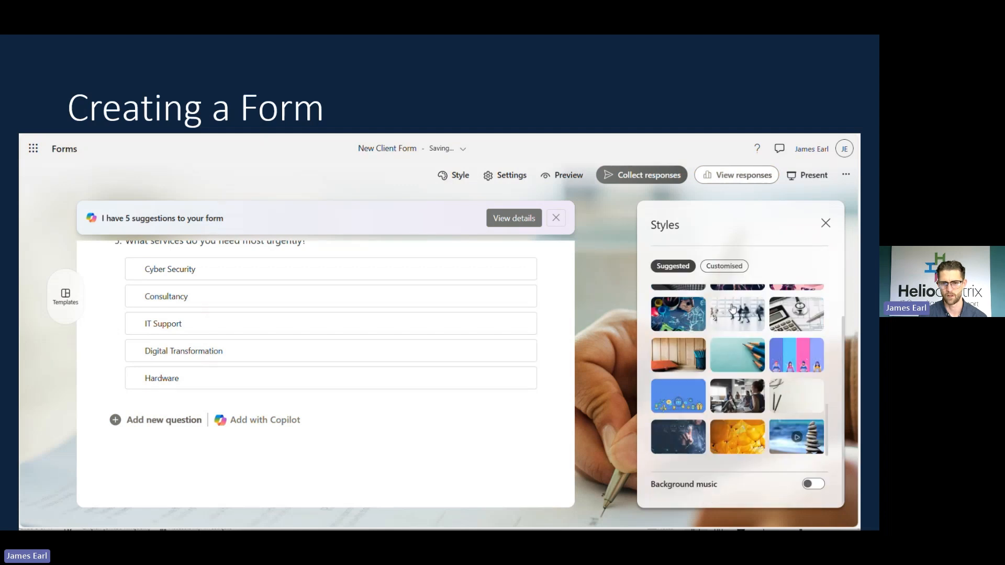
{"action": "left_click", "coordinate": [724, 266]}
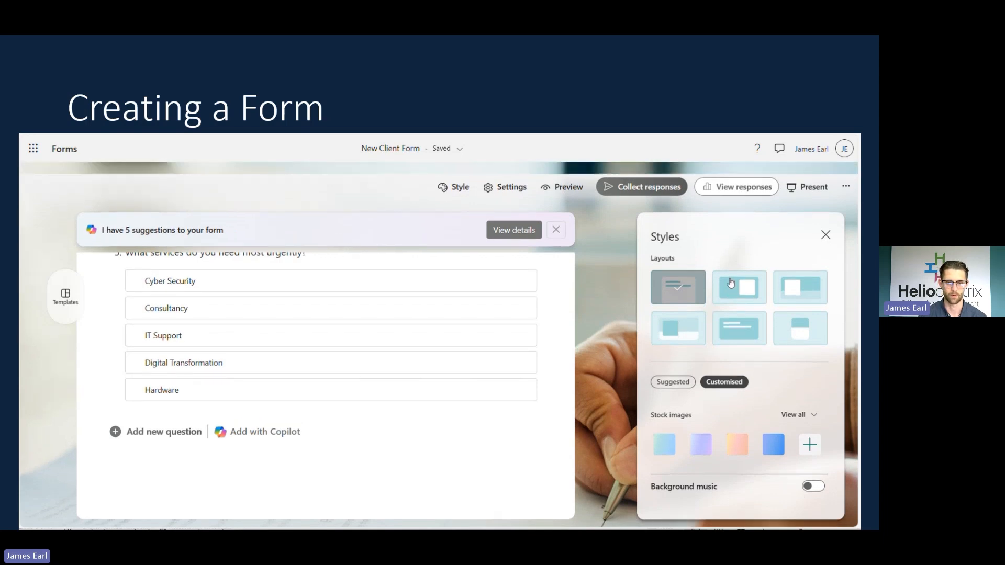
{"action": "left_click", "coordinate": [825, 225]}
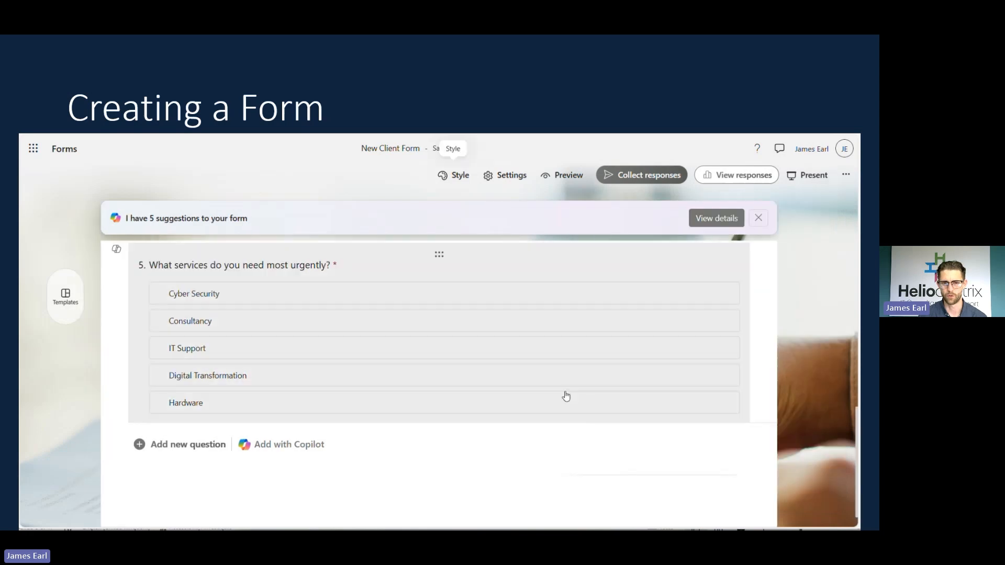
{"action": "scroll", "coordinate": [566, 397], "scroll_direction": "up", "scroll_amount": 3}
{"action": "scroll", "coordinate": [566, 396], "scroll_direction": "up", "scroll_amount": 5}
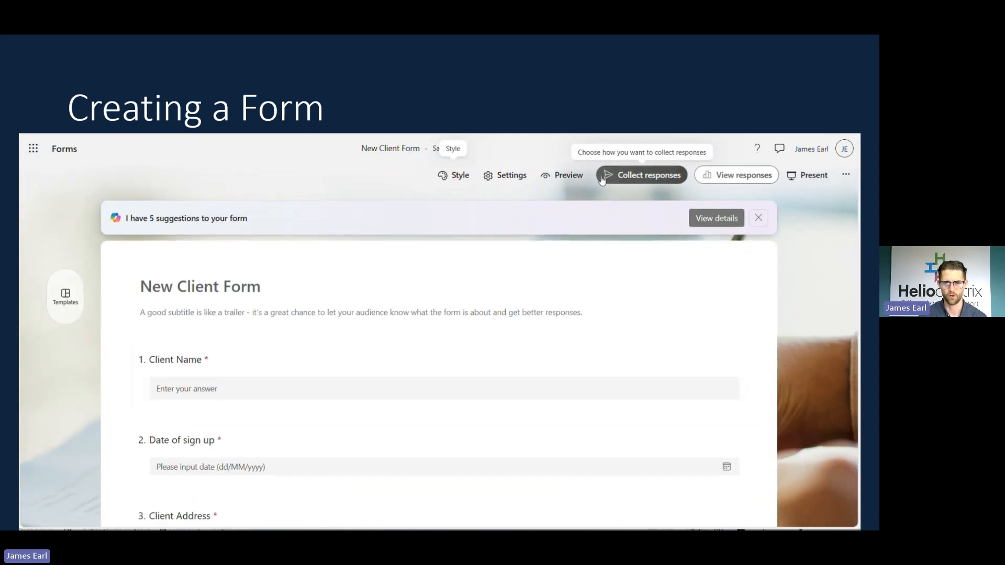
Show the form's Settings pane and review all the response options.
{"action": "left_click", "coordinate": [506, 175]}
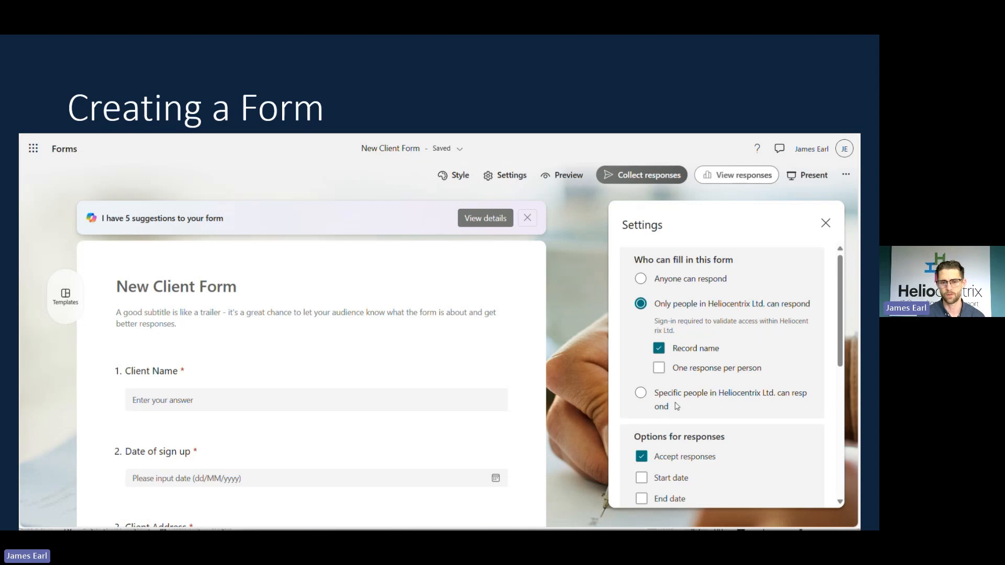
{"action": "scroll", "coordinate": [676, 407], "scroll_direction": "down", "scroll_amount": 2}
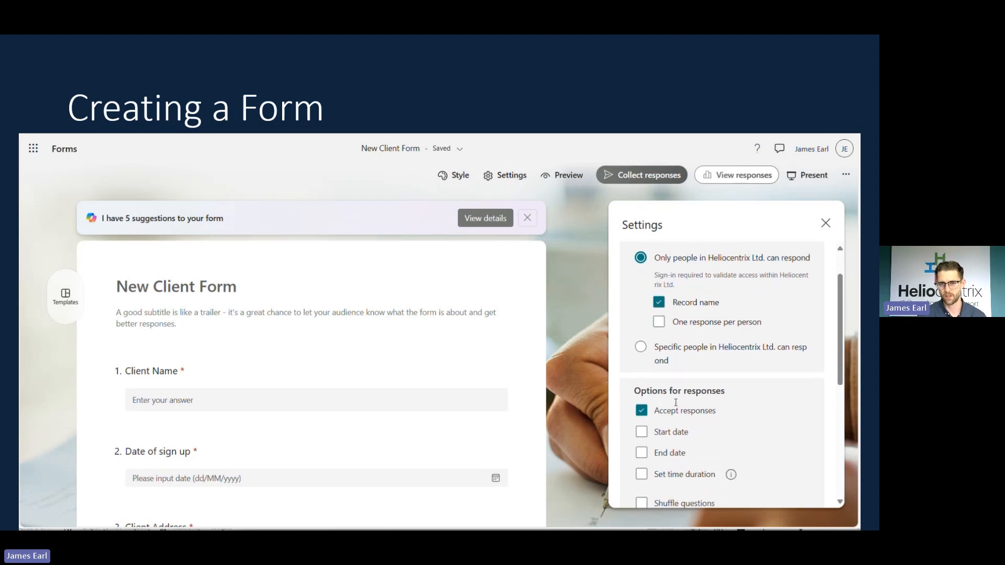
{"action": "scroll", "coordinate": [676, 403], "scroll_direction": "down", "scroll_amount": 1}
{"action": "scroll", "coordinate": [666, 399], "scroll_direction": "down", "scroll_amount": 1}
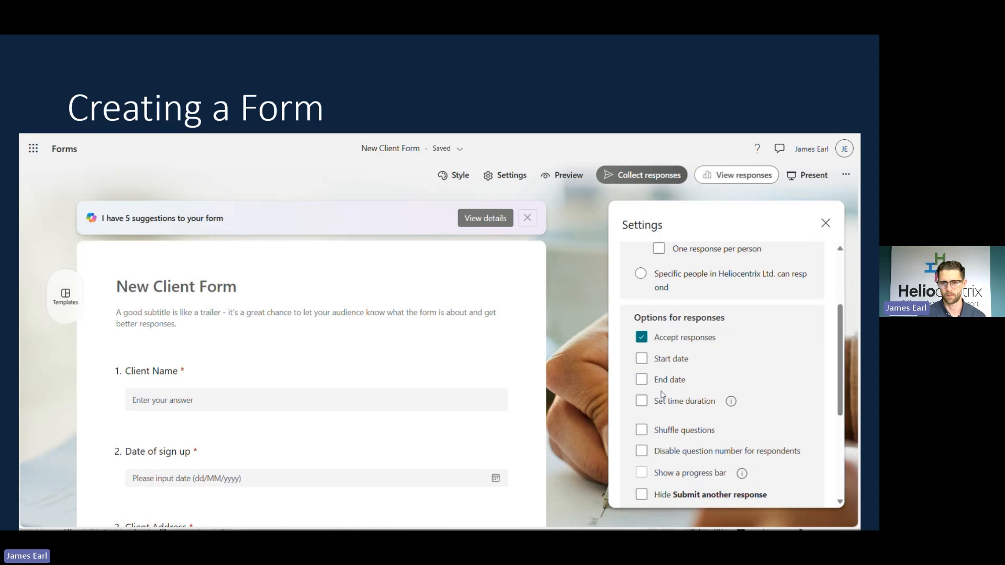
{"action": "scroll", "coordinate": [663, 395], "scroll_direction": "down", "scroll_amount": 1}
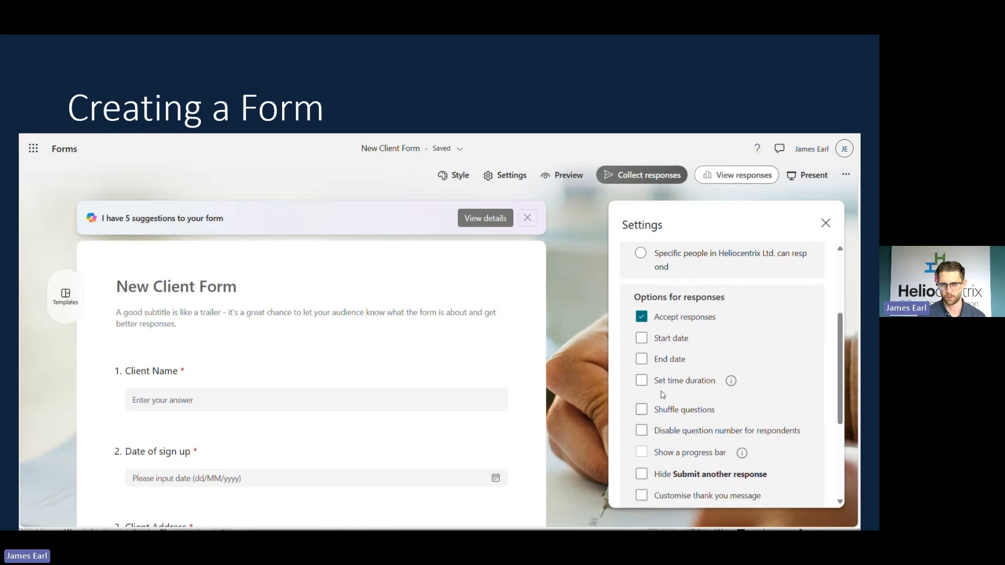
{"action": "scroll", "coordinate": [663, 395], "scroll_direction": "down", "scroll_amount": 1}
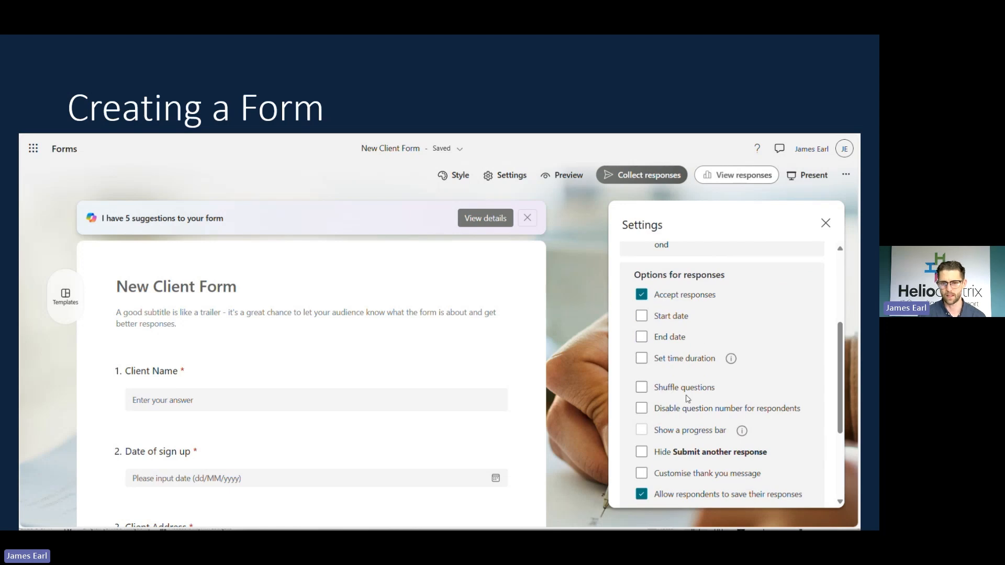
{"action": "scroll", "coordinate": [688, 399], "scroll_direction": "down", "scroll_amount": 1}
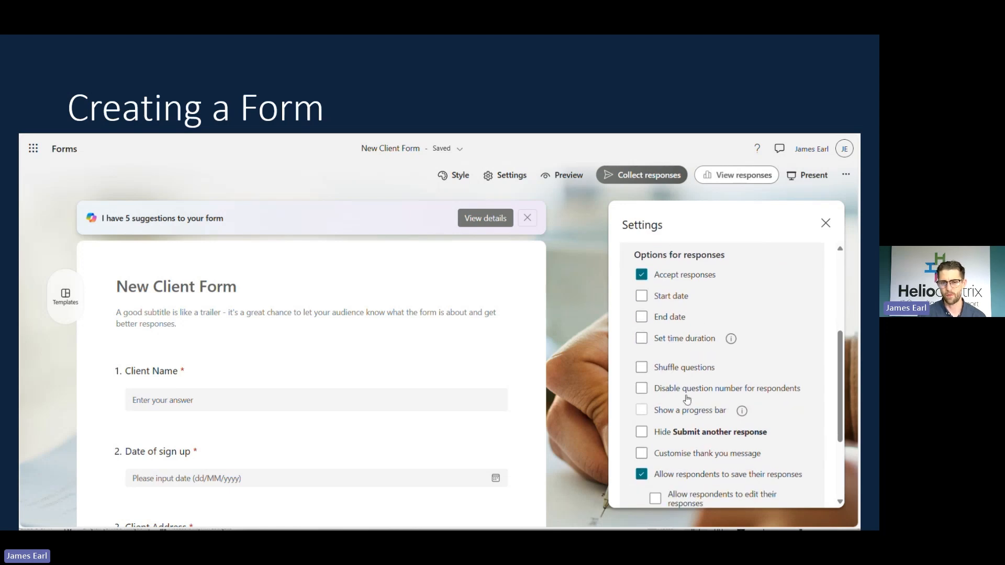
{"action": "scroll", "coordinate": [688, 399], "scroll_direction": "down", "scroll_amount": 1}
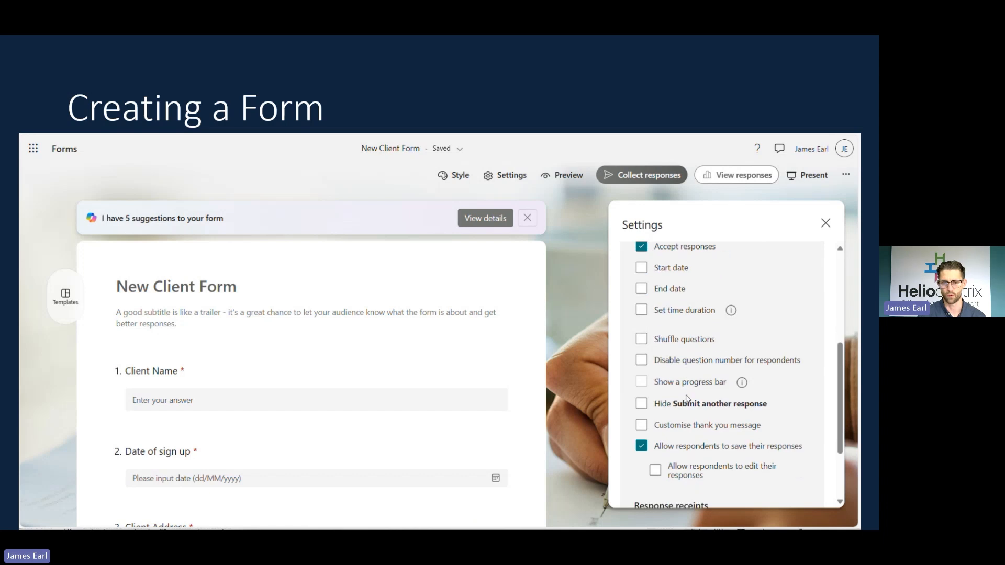
{"action": "scroll", "coordinate": [688, 399], "scroll_direction": "down", "scroll_amount": 1}
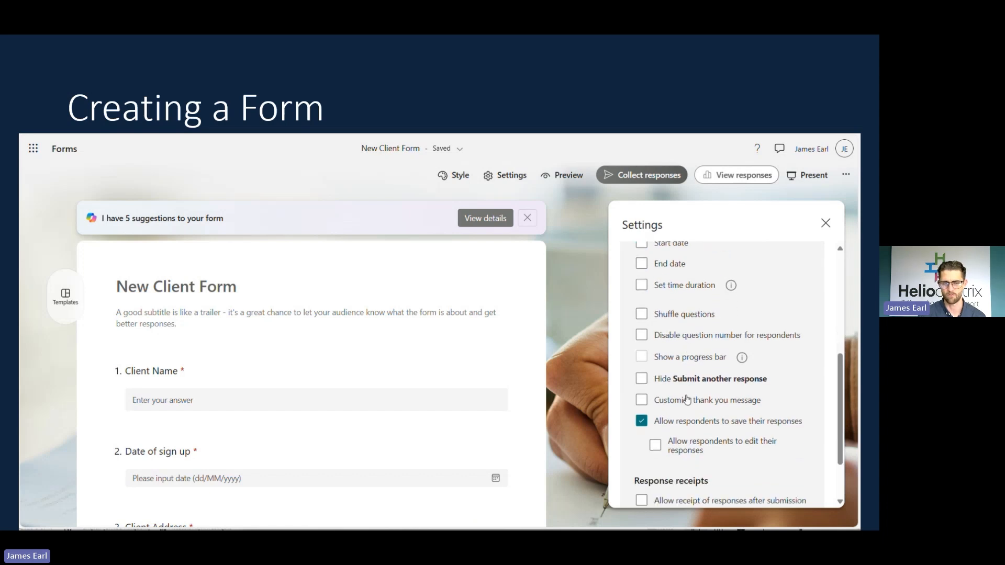
{"action": "scroll", "coordinate": [688, 399], "scroll_direction": "down", "scroll_amount": 1}
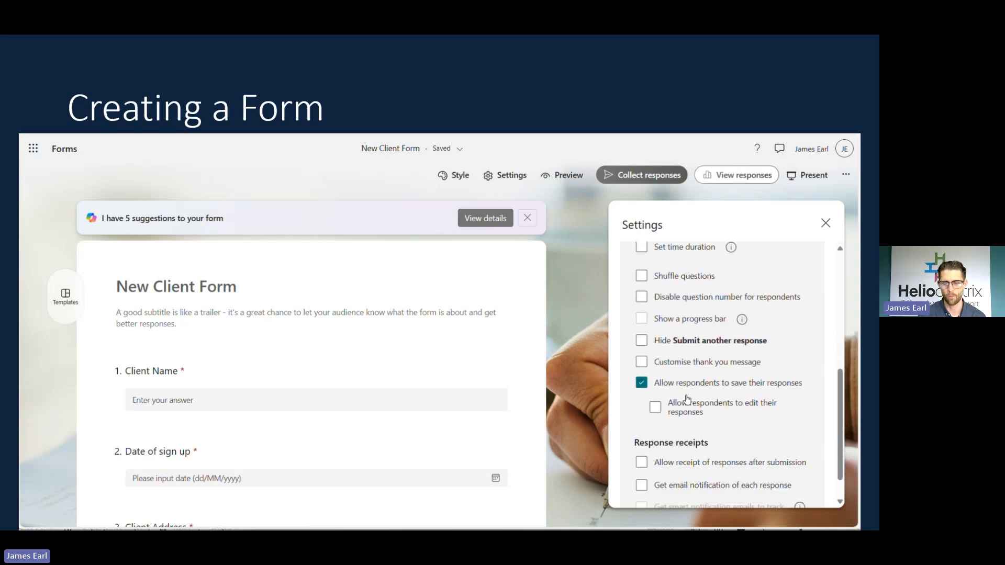
{"action": "scroll", "coordinate": [688, 399], "scroll_direction": "down", "scroll_amount": 2}
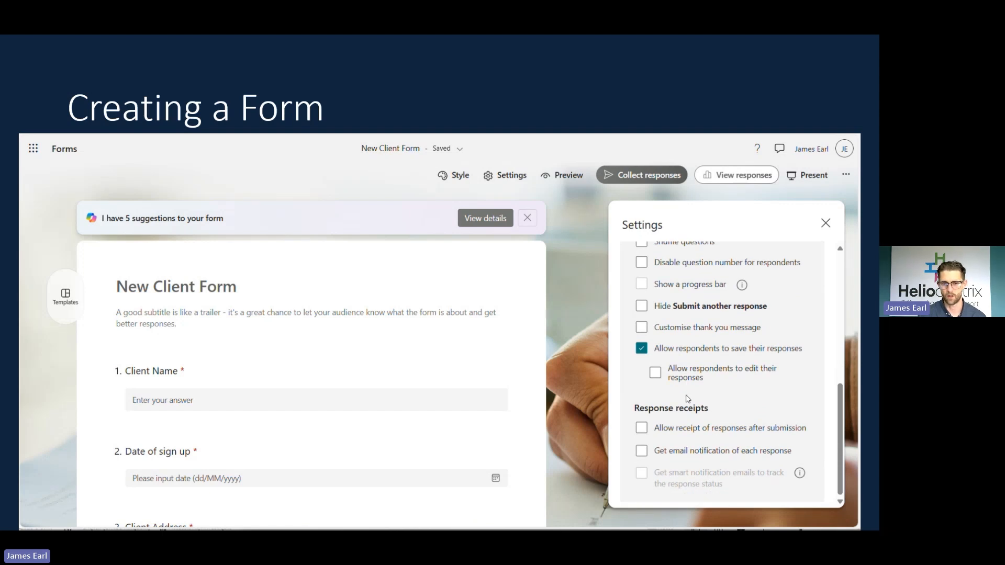
Turn on email notification of each response and add a notification recipient.
{"action": "left_click", "coordinate": [649, 446]}
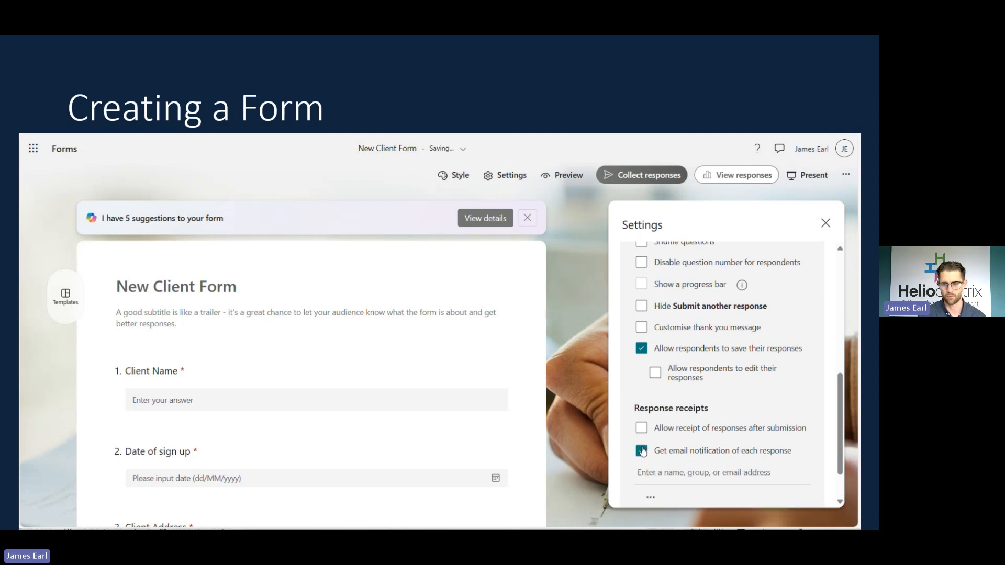
{"action": "scroll", "coordinate": [721, 421], "scroll_direction": "down", "scroll_amount": 2}
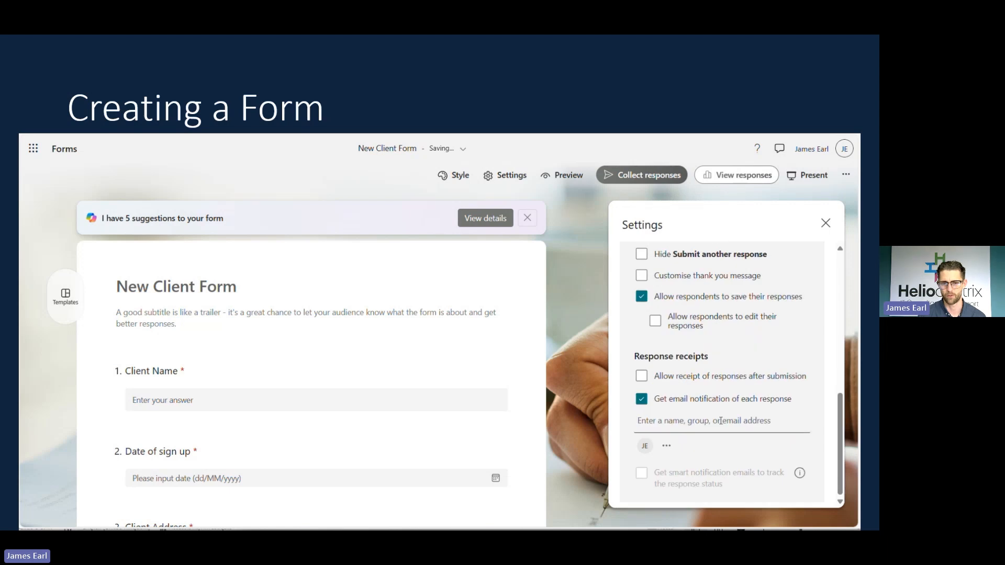
{"action": "left_click", "coordinate": [721, 421]}
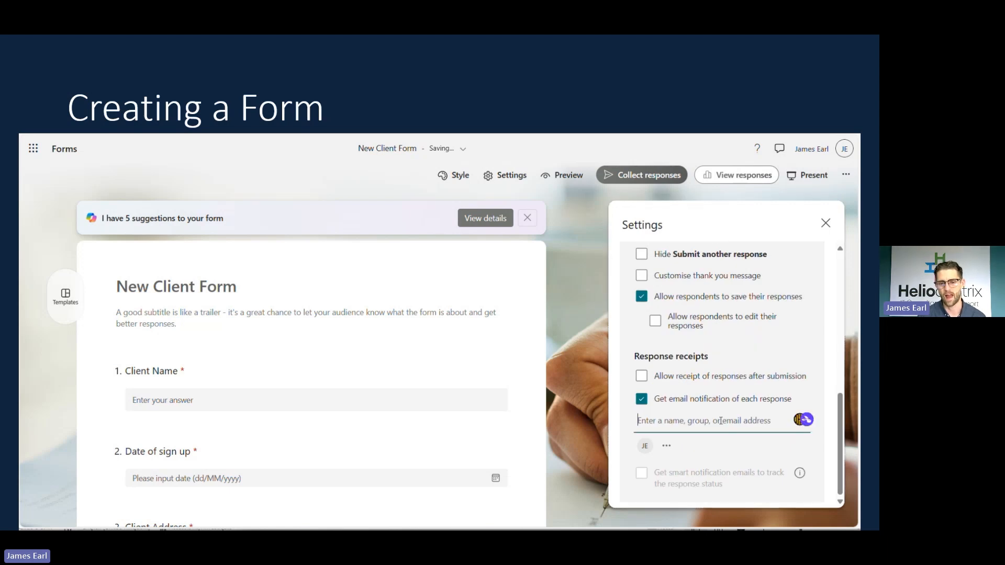
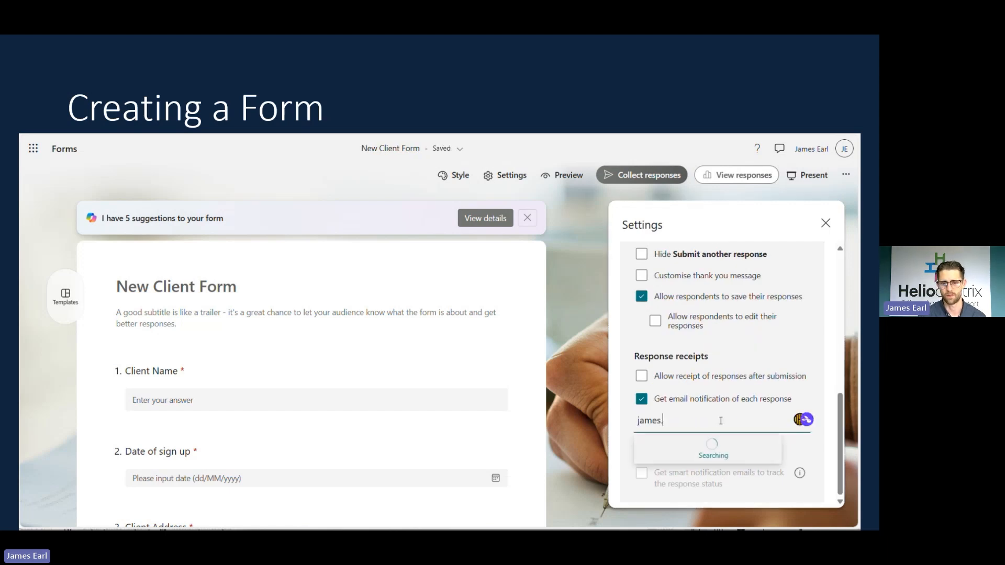
{"action": "left_click", "coordinate": [710, 454]}
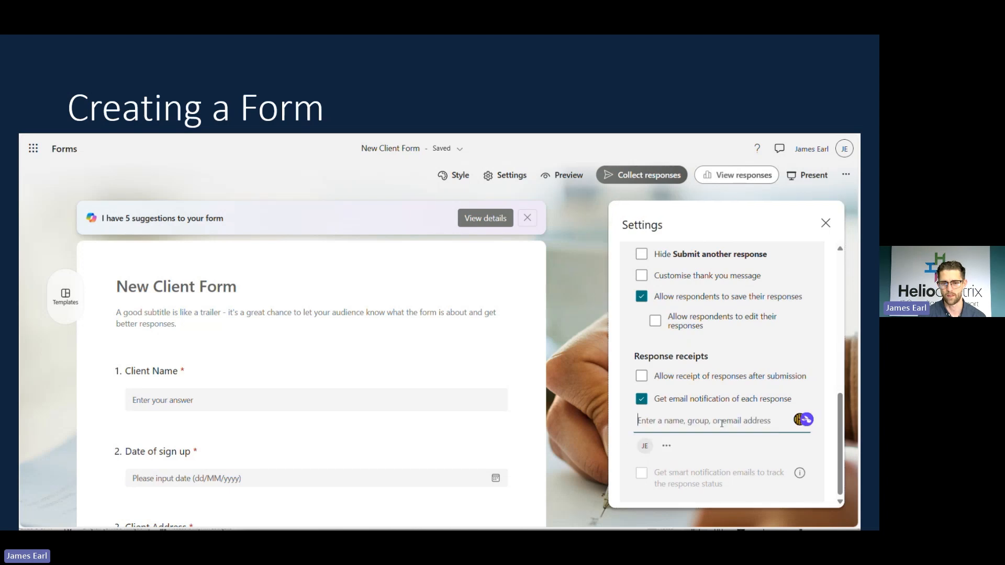
Let anyone respond without signing in and bring up the send-and-collect options.
{"action": "scroll", "coordinate": [726, 419], "scroll_direction": "up", "scroll_amount": 3}
{"action": "scroll", "coordinate": [727, 418], "scroll_direction": "up", "scroll_amount": 5}
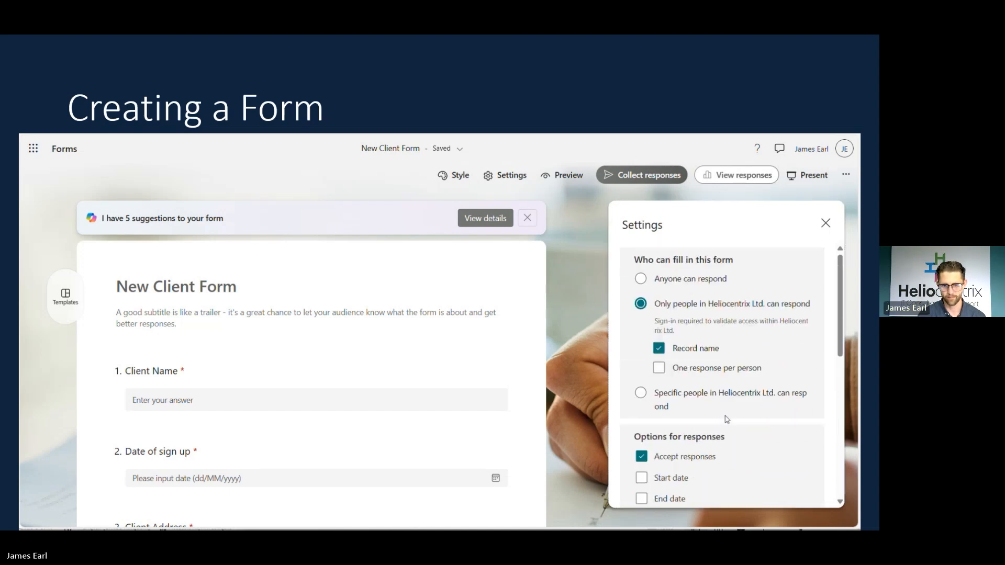
{"action": "left_click", "coordinate": [634, 281]}
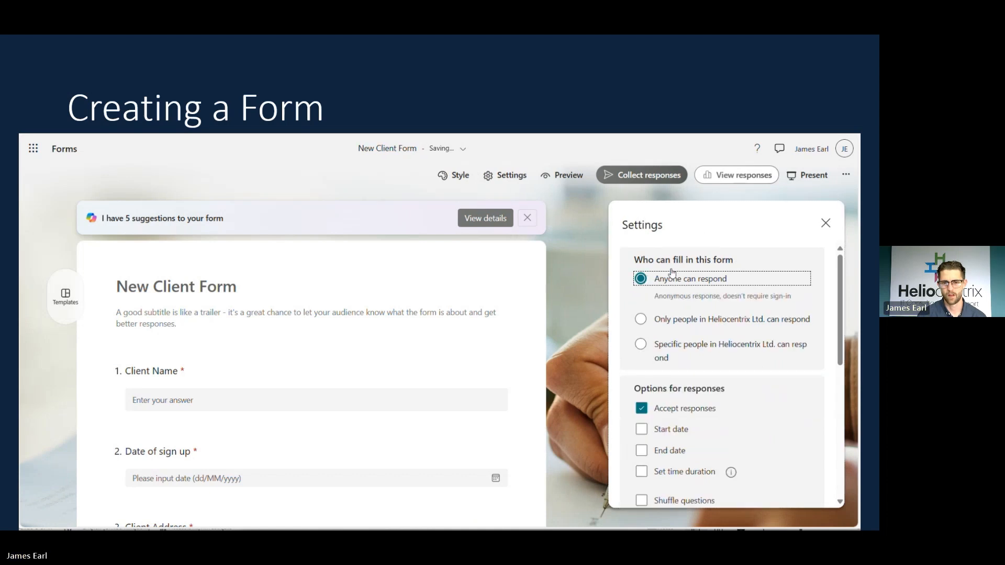
{"action": "left_click", "coordinate": [650, 175]}
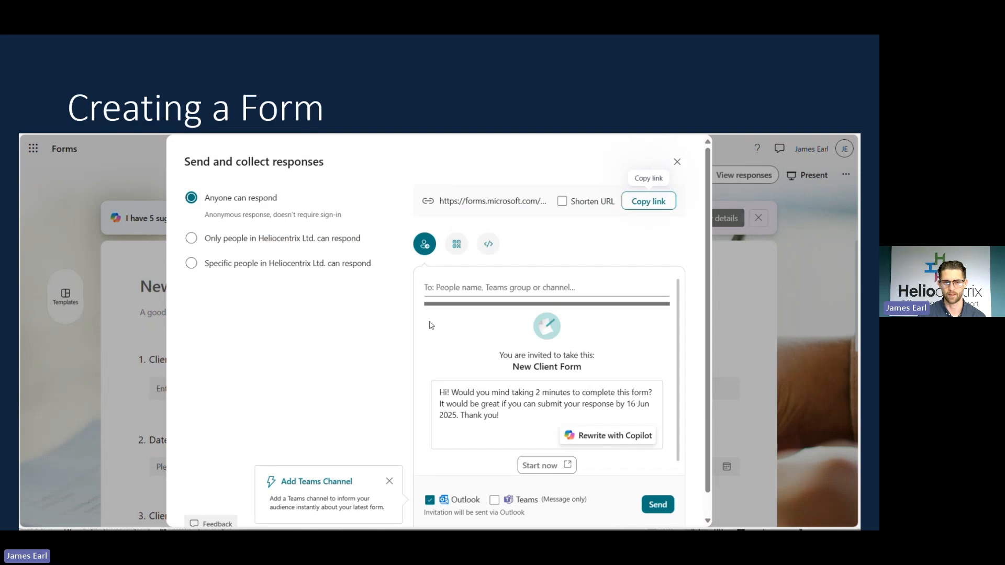
Copy the New Client Form's response link from the Send and collect responses dialog.
{"action": "left_click", "coordinate": [650, 203]}
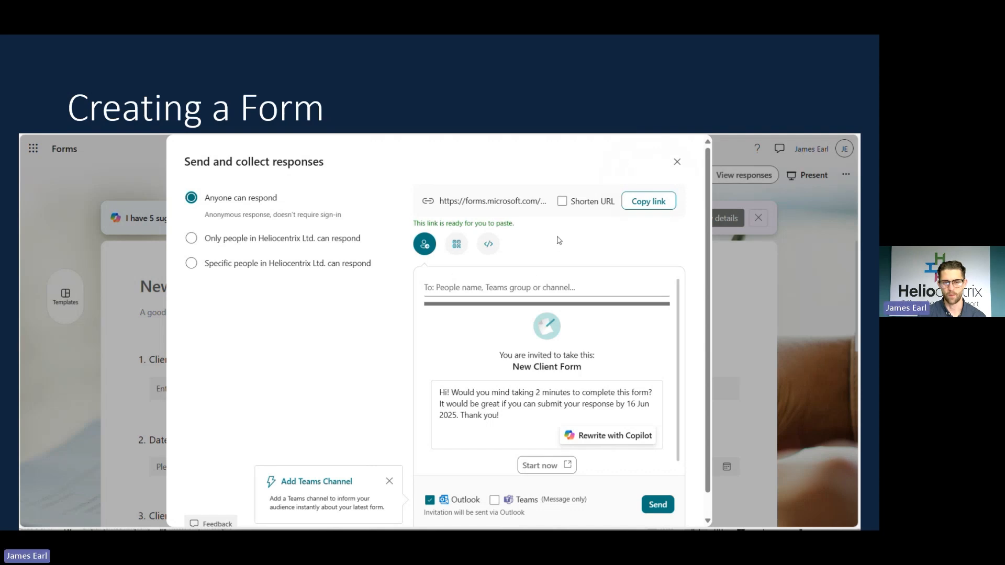
Load the pasted New Client Form link in a new InPrivate Edge window.
{"action": "key", "text": "ctrl+shift+n"}
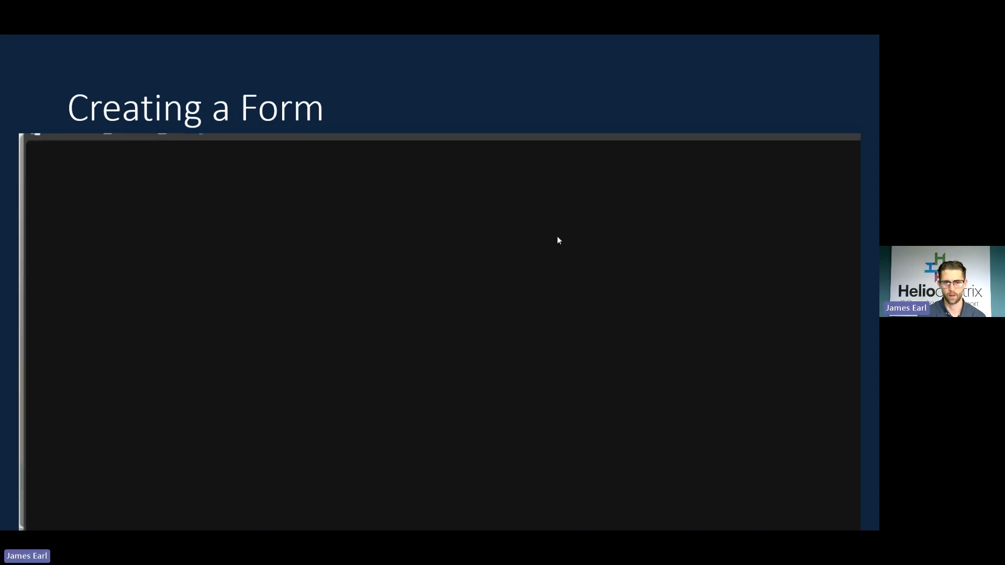
{"action": "key", "text": "ctrl+v"}
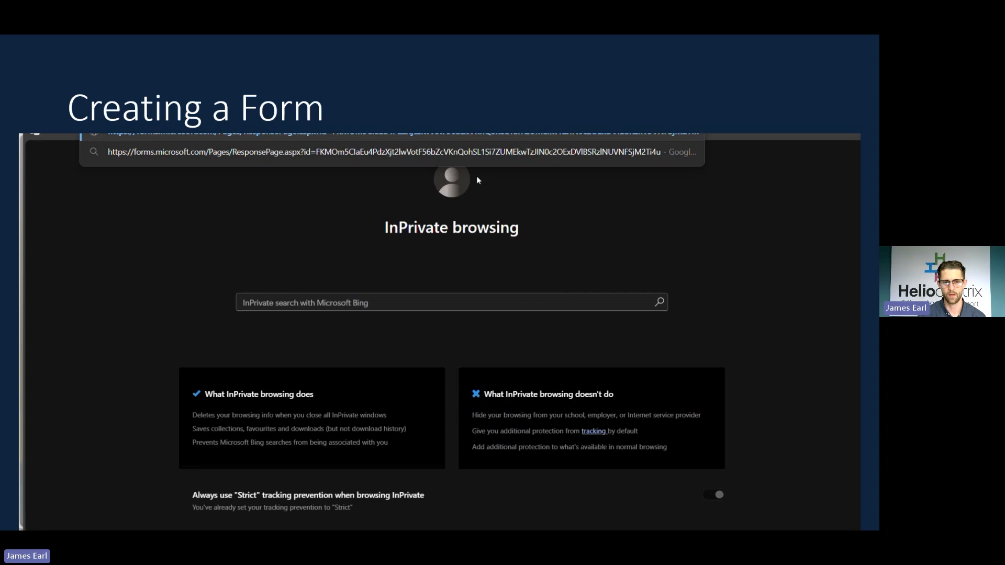
{"action": "key", "text": "Return"}
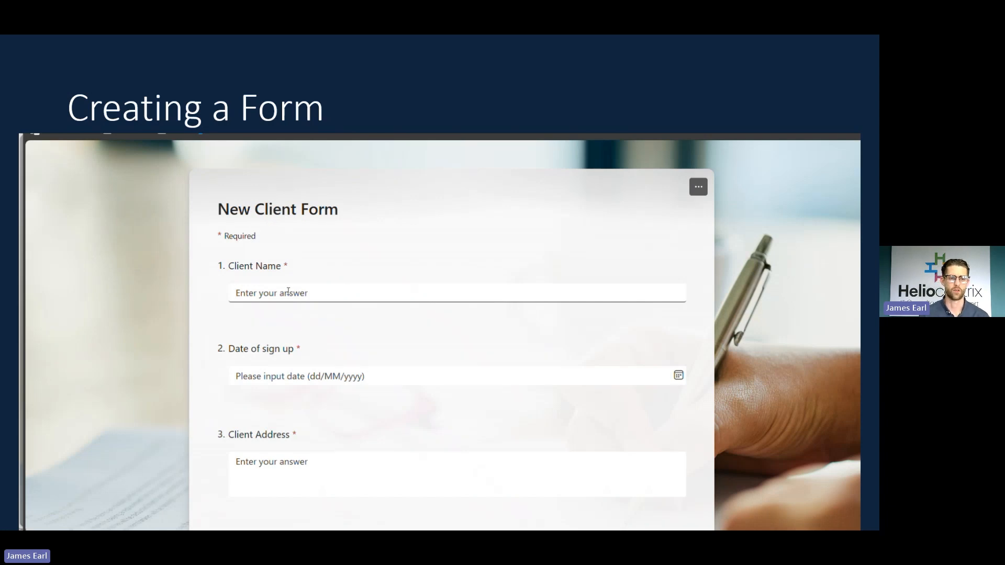
Enter Client Name 'Bob's Autos' and a sign-up date of 9 June 2025.
{"action": "type", "text": "Bob's Autos"}
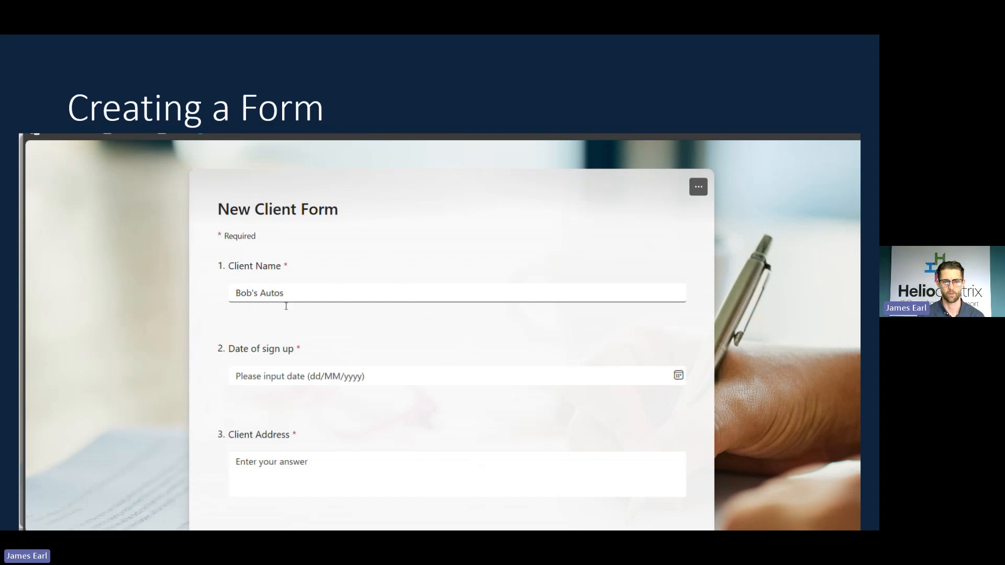
{"action": "left_click", "coordinate": [678, 375]}
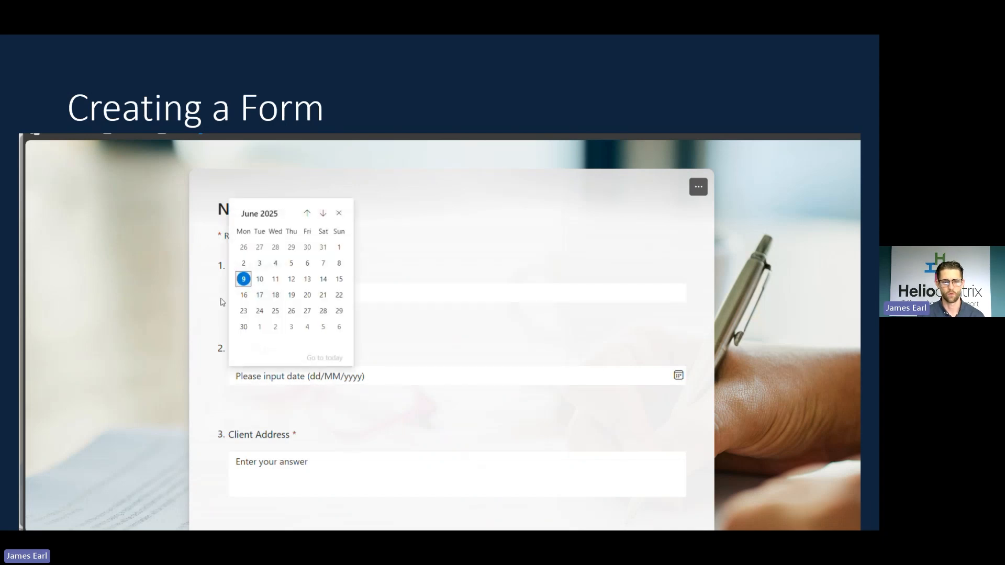
{"action": "left_click", "coordinate": [243, 279]}
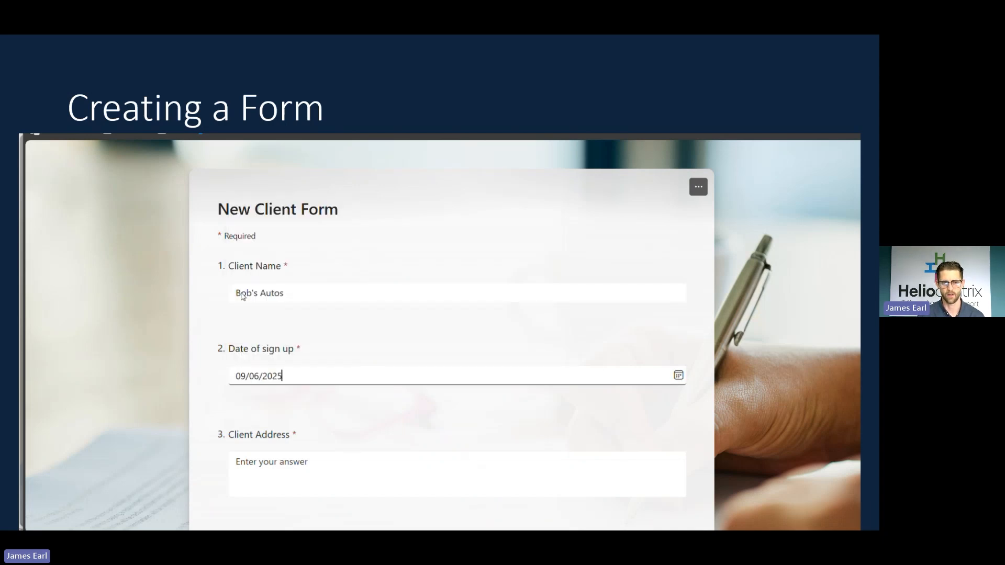
Fill in the client's three-line postal address.
{"action": "scroll", "coordinate": [220, 359], "scroll_direction": "down", "scroll_amount": 2}
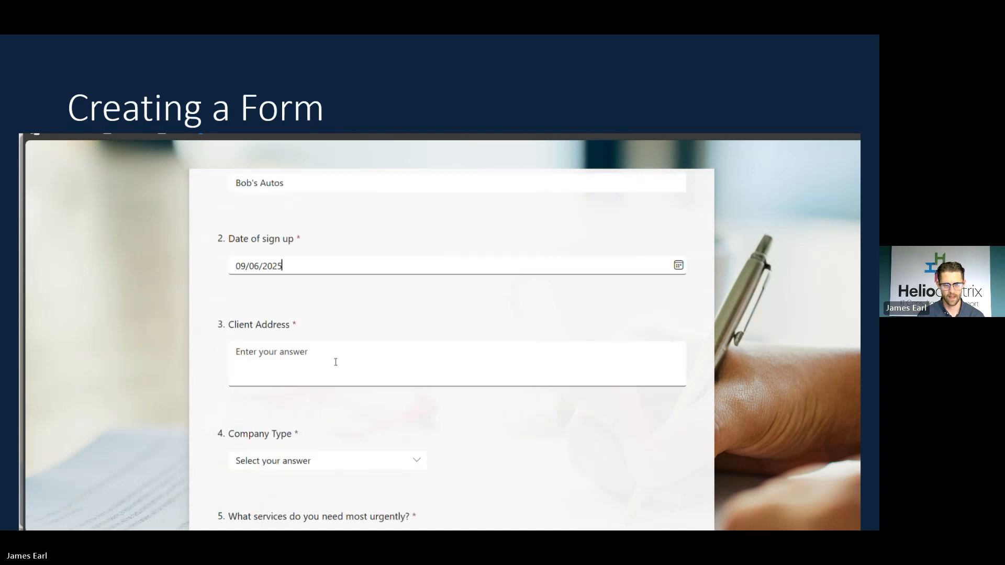
{"action": "left_click", "coordinate": [336, 360]}
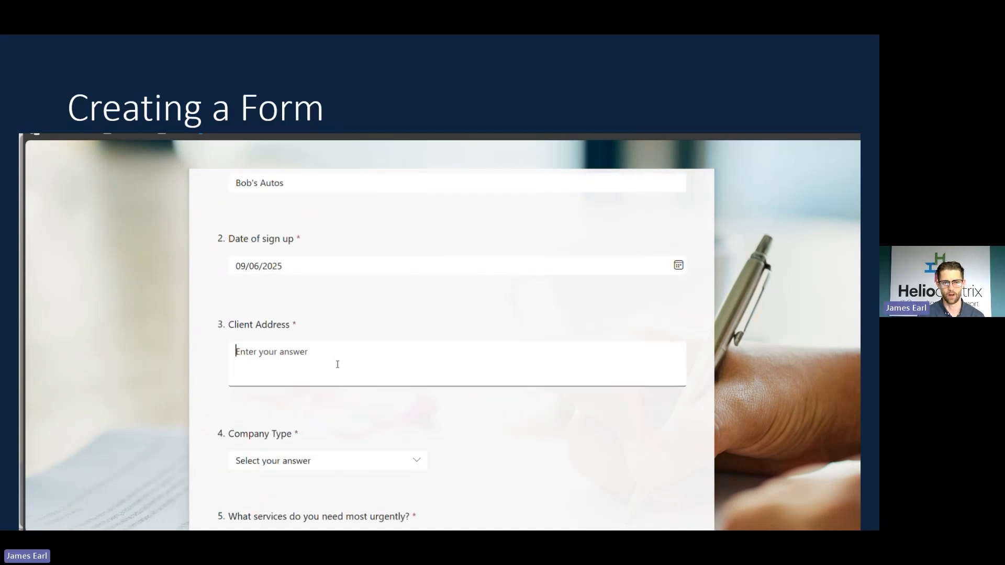
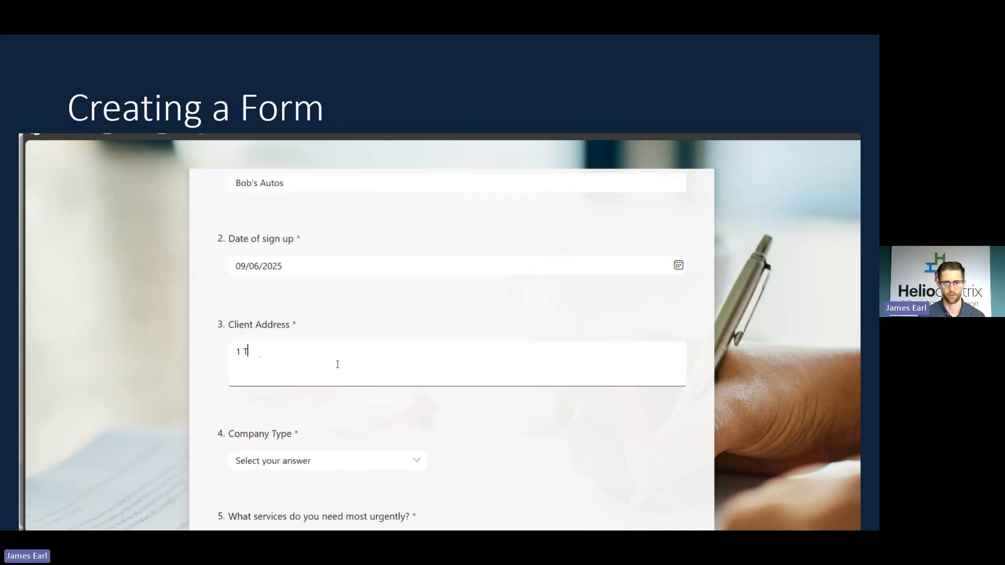
{"action": "key", "text": "Return"}
{"action": "type", "text": "Ashford"}
{"action": "key", "text": "Return"}
{"action": "type", "text": "Kent"}
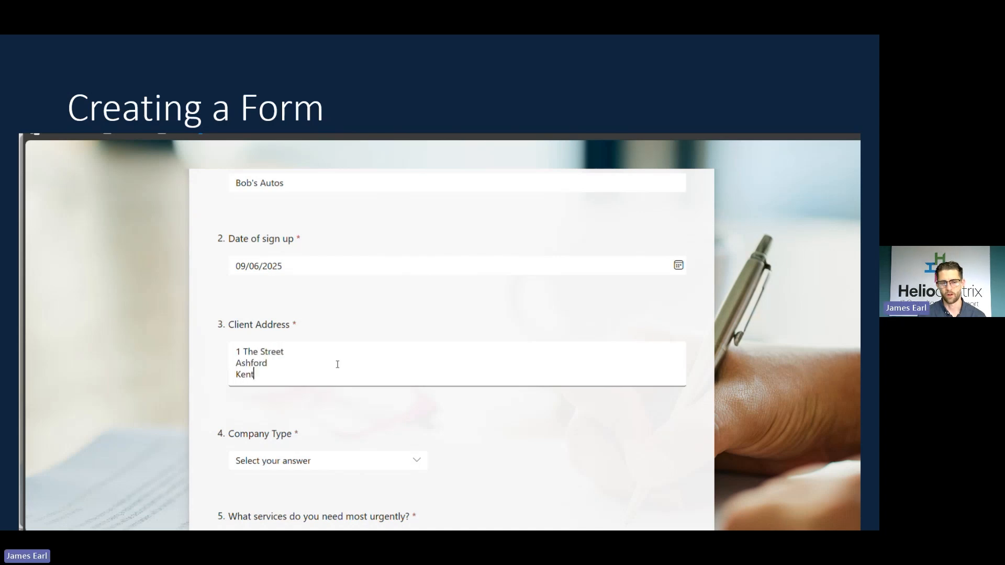
Choose Finance as the company type from the dropdown.
{"action": "scroll", "coordinate": [337, 365], "scroll_direction": "down", "scroll_amount": 2}
{"action": "left_click", "coordinate": [410, 347]}
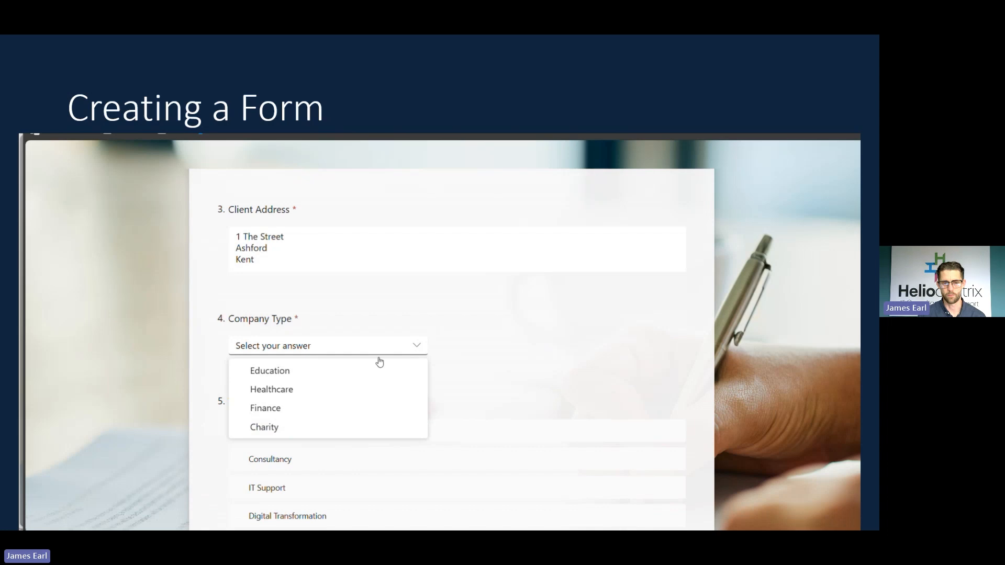
{"action": "left_click", "coordinate": [280, 409]}
Rank IT Support first, then Digital Transformation, with Hardware above Consultancy, and submit the response.
{"action": "scroll", "coordinate": [352, 342], "scroll_direction": "down", "scroll_amount": 2}
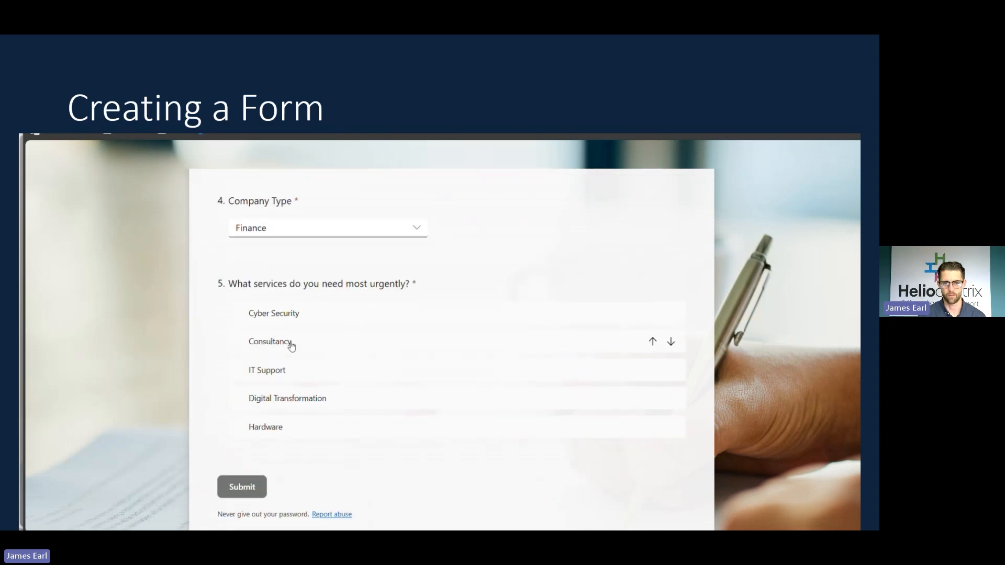
{"action": "left_click", "coordinate": [653, 371]}
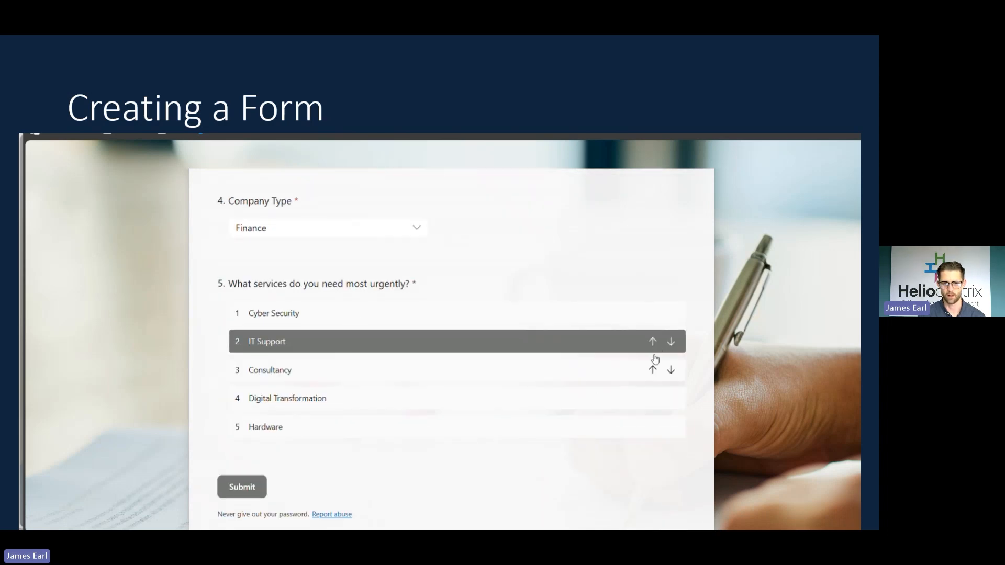
{"action": "left_click", "coordinate": [654, 342]}
{"action": "left_click", "coordinate": [654, 400]}
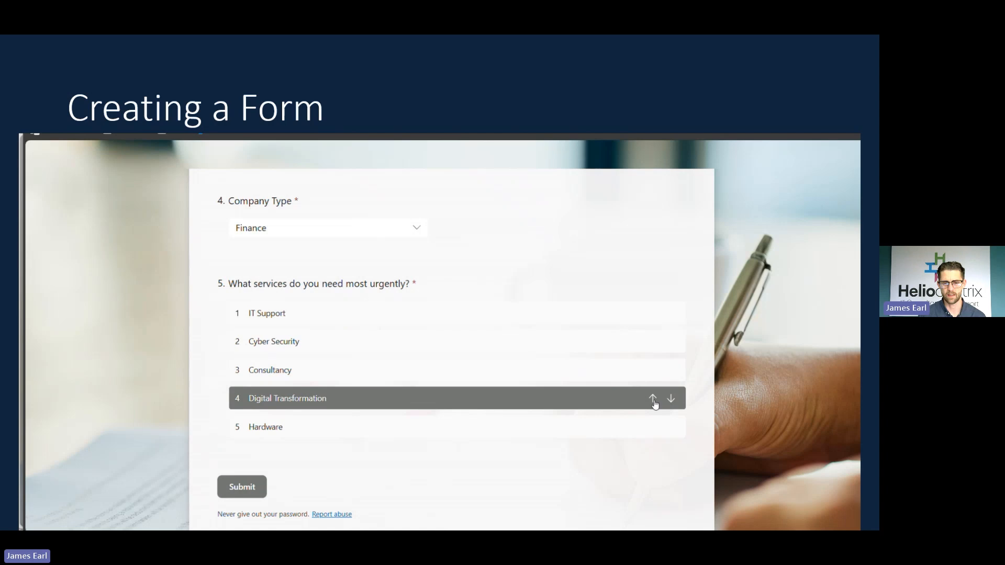
{"action": "left_click", "coordinate": [653, 398]}
{"action": "left_click", "coordinate": [653, 370]}
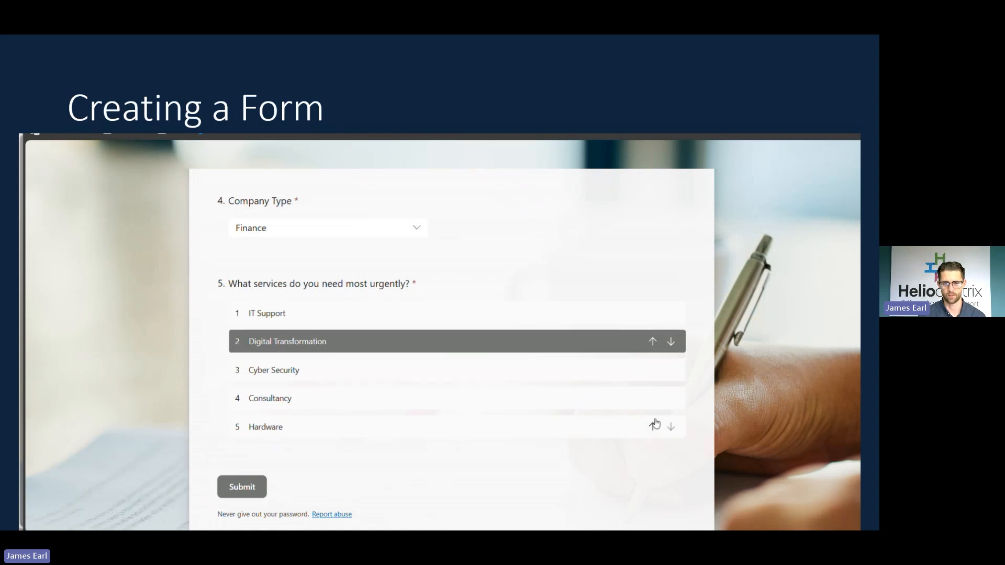
{"action": "left_click", "coordinate": [654, 426]}
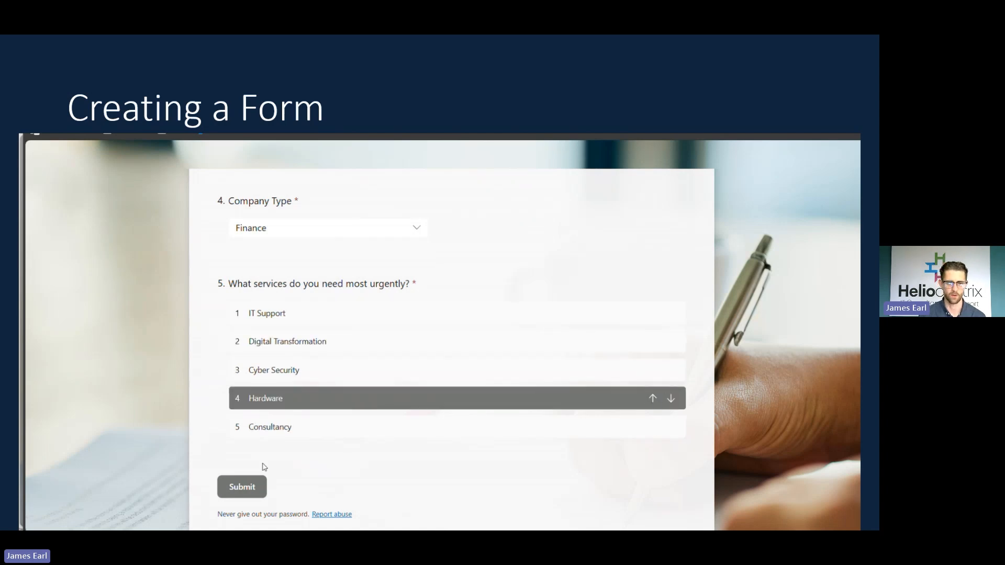
{"action": "left_click", "coordinate": [244, 488]}
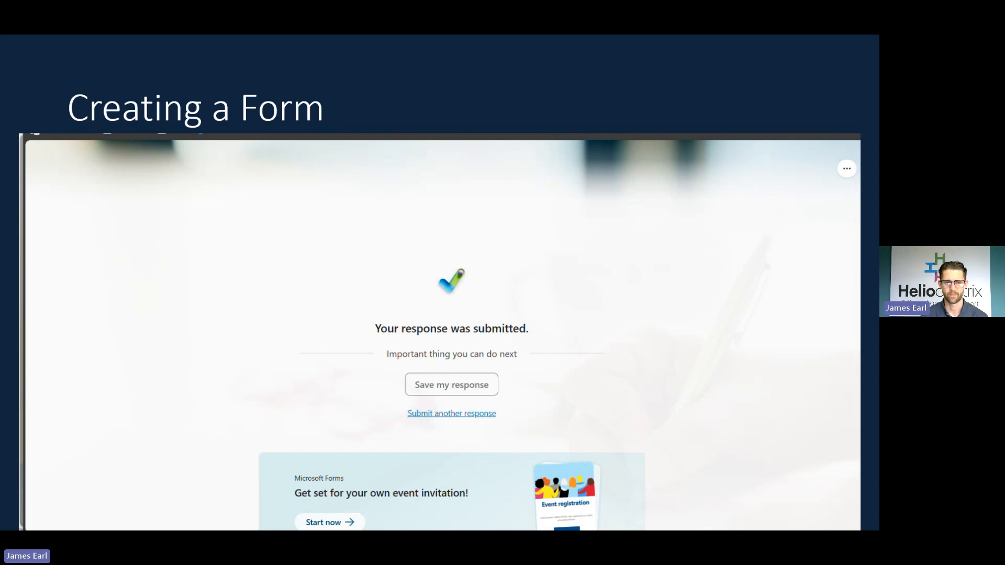
Advance the slideshow past the confirmation to the 'Additional Features' slide.
{"action": "right_click", "coordinate": [506, 110]}
{"action": "left_click", "coordinate": [446, 106]}
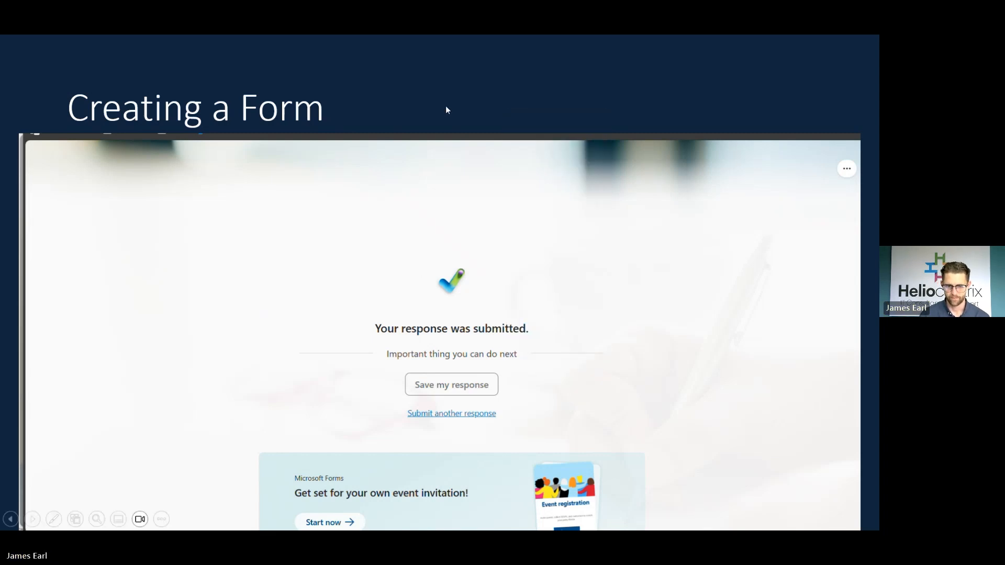
{"action": "left_click", "coordinate": [446, 107]}
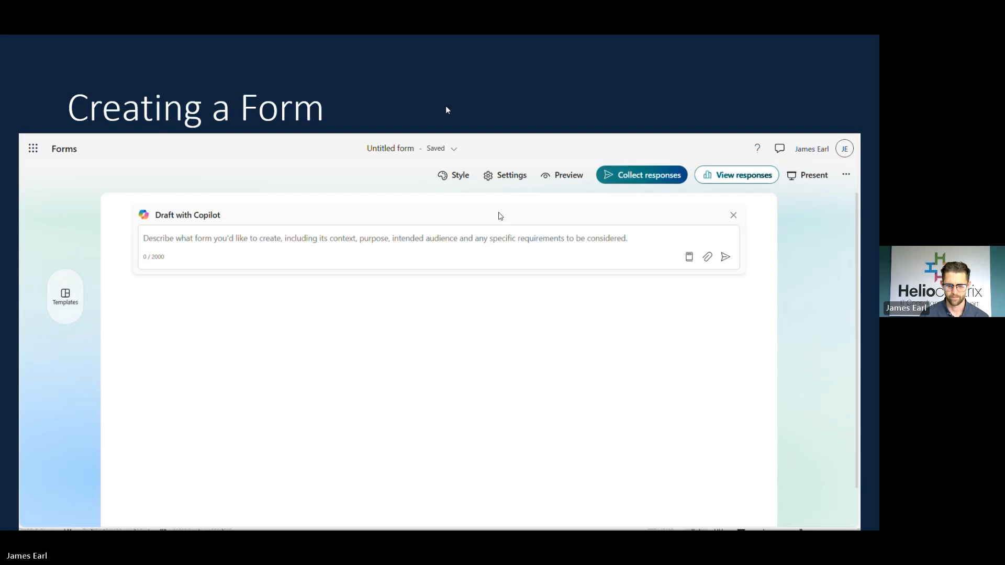
{"action": "left_click", "coordinate": [446, 107]}
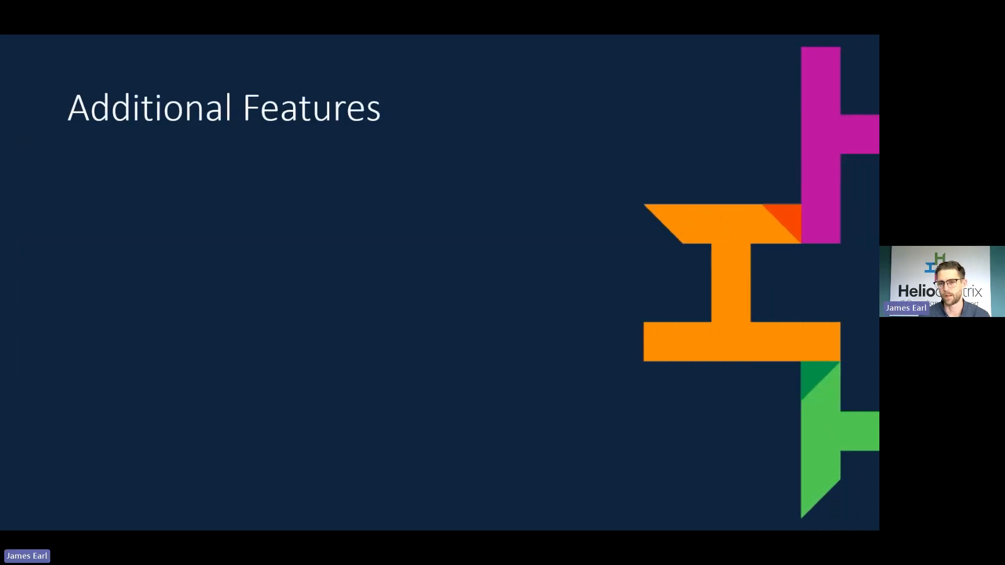